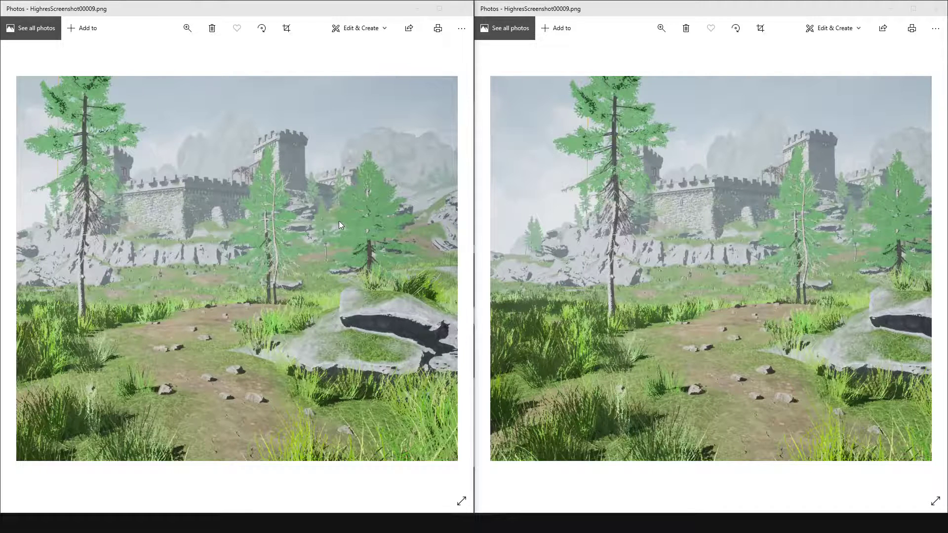
{"action": "left_click", "coordinate": [248, 242]}
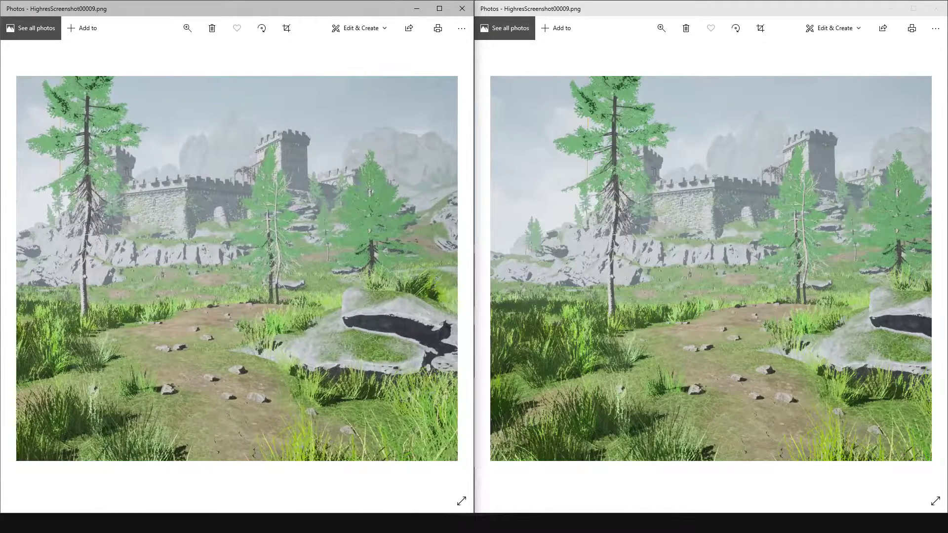
{"action": "left_click", "coordinate": [253, 272]}
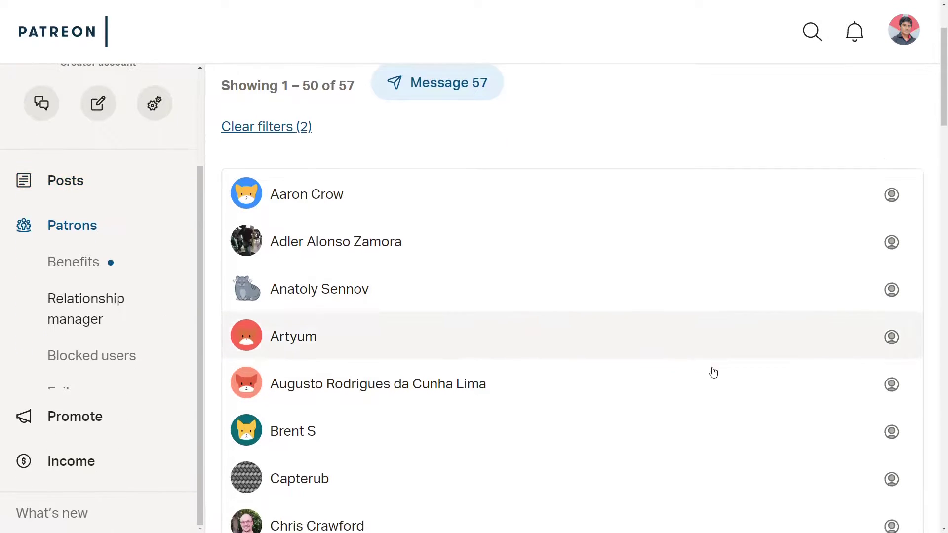
In Patreon, read through the filtered list of active patrons, including its second page.
{"action": "scroll", "coordinate": [734, 356], "scroll_direction": "down", "scroll_amount": 15}
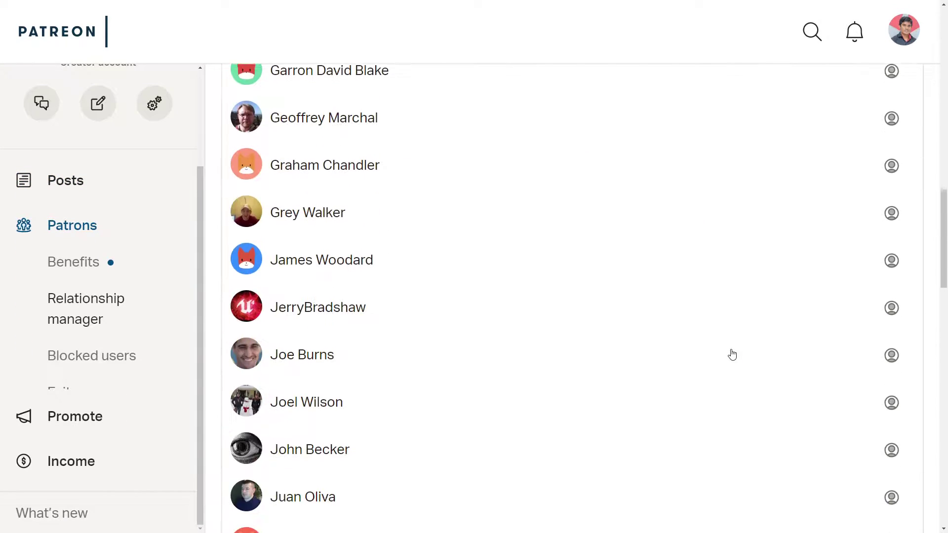
{"action": "scroll", "coordinate": [733, 354], "scroll_direction": "down", "scroll_amount": 20}
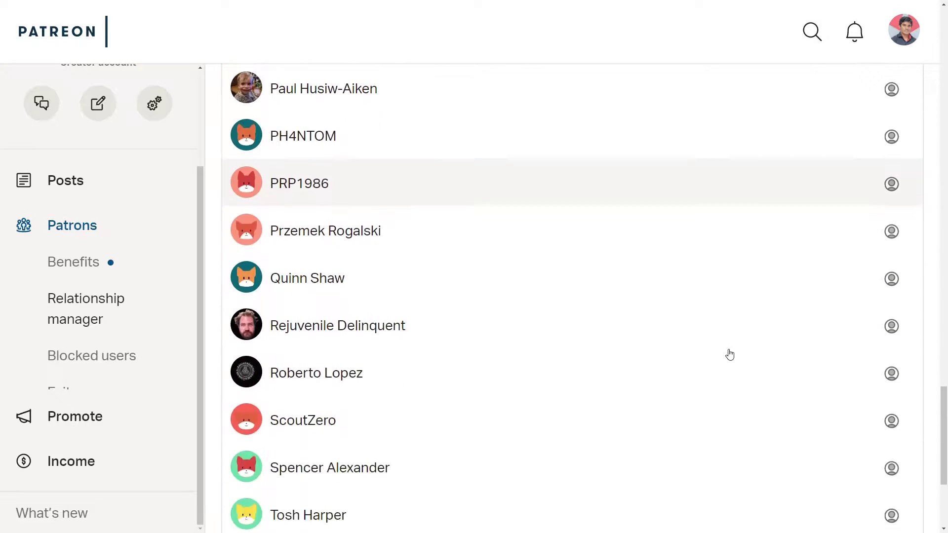
{"action": "scroll", "coordinate": [729, 354], "scroll_direction": "down", "scroll_amount": 4}
{"action": "left_click", "coordinate": [592, 459]}
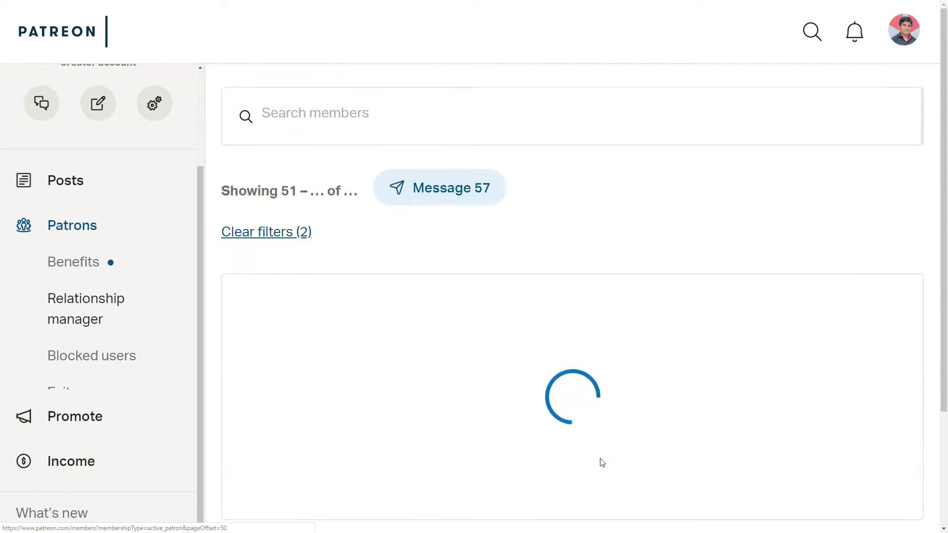
{"action": "scroll", "coordinate": [591, 398], "scroll_direction": "down", "scroll_amount": 5}
{"action": "scroll", "coordinate": [591, 398], "scroll_direction": "up", "scroll_amount": 2}
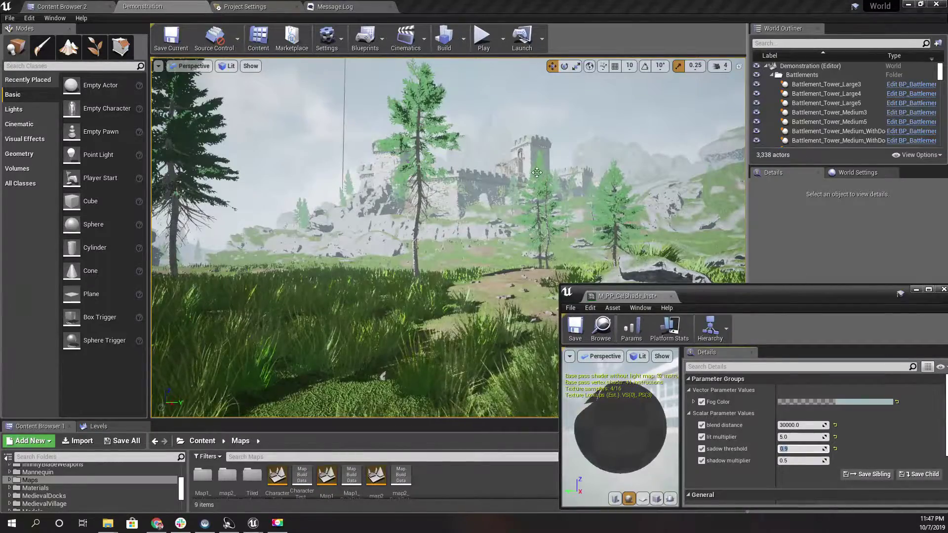
In Unreal Editor, widen the level viewport towards the World Outlier and Details side while viewing the castle scene.
{"action": "right_click_drag", "start_coordinate": [498, 209], "coordinate": [491, 204]}
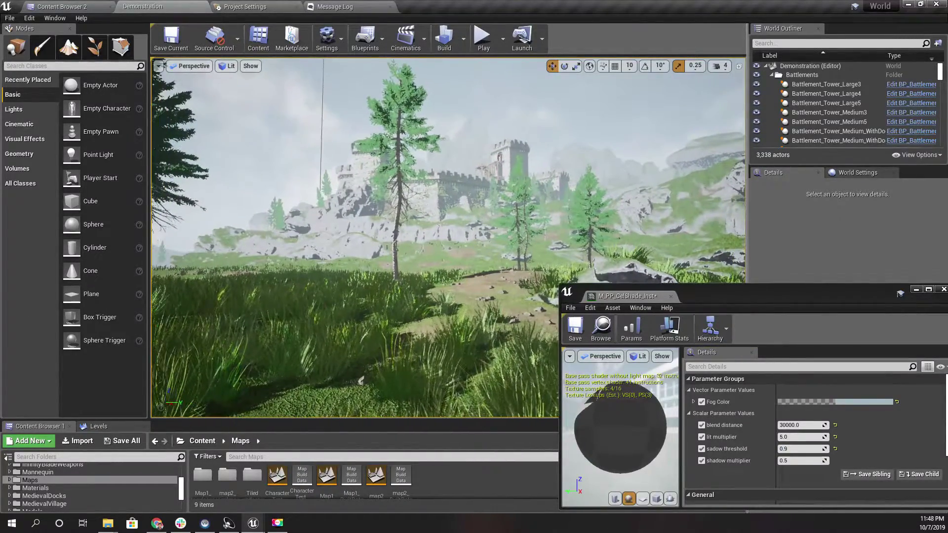
{"action": "mouse_move", "coordinate": [483, 242]}
{"action": "right_mouse_down"}
{"action": "mouse_move", "coordinate": [489, 235]}
{"action": "mouse_move", "coordinate": [480, 236]}
{"action": "right_mouse_up"}
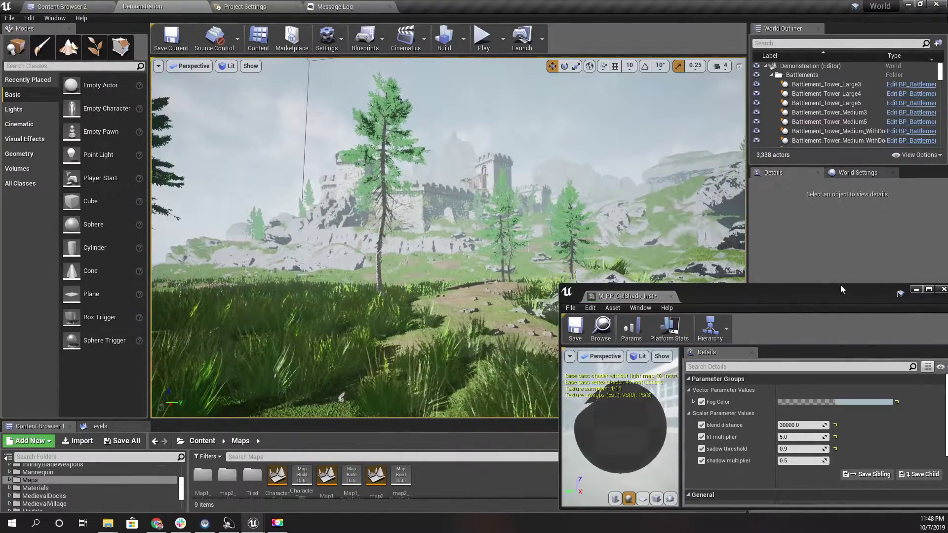
{"action": "left_click_drag", "start_coordinate": [748, 228], "coordinate": [773, 229]}
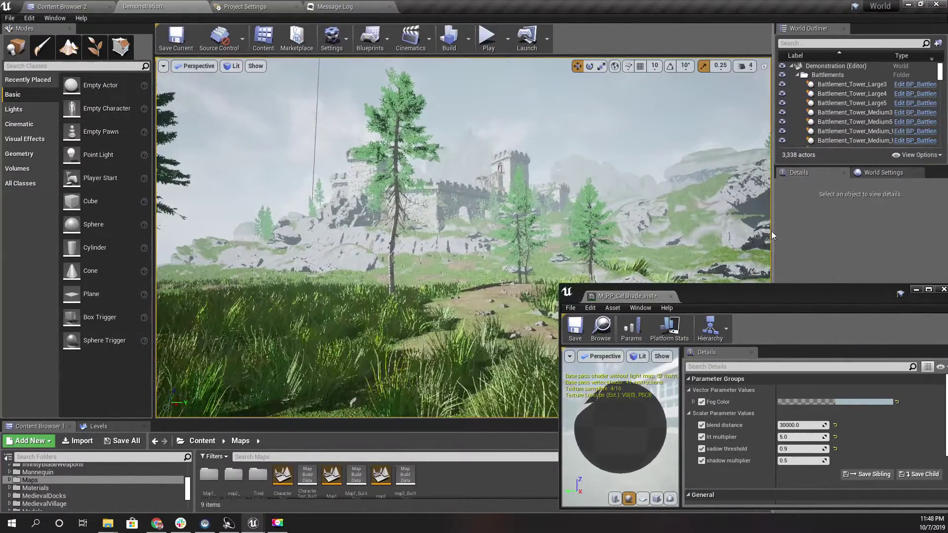
{"action": "key", "text": "d"}
{"action": "right_click_drag", "start_coordinate": [374, 219], "coordinate": [375, 219]}
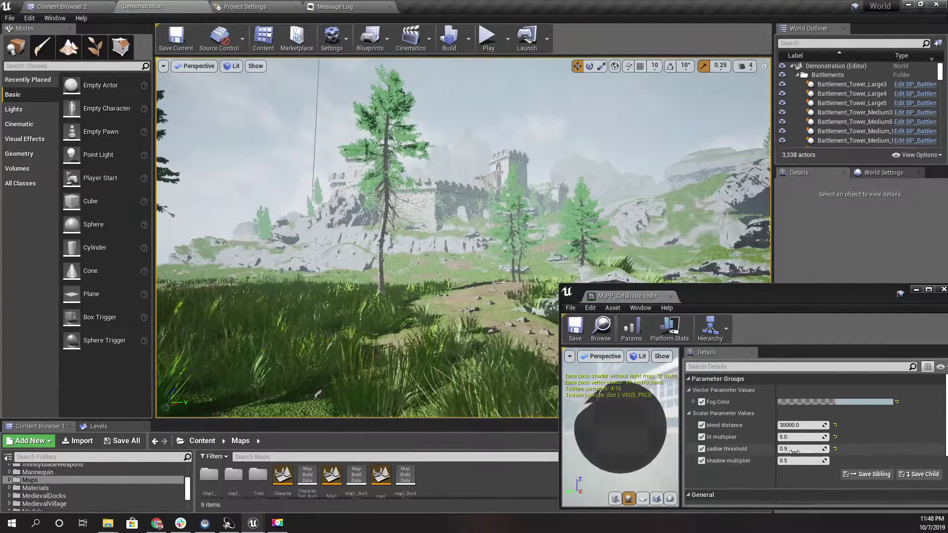
Examine the cel-shaded grass, trees and distant castle from several camera angles in the level.
{"action": "left_click", "coordinate": [780, 449]}
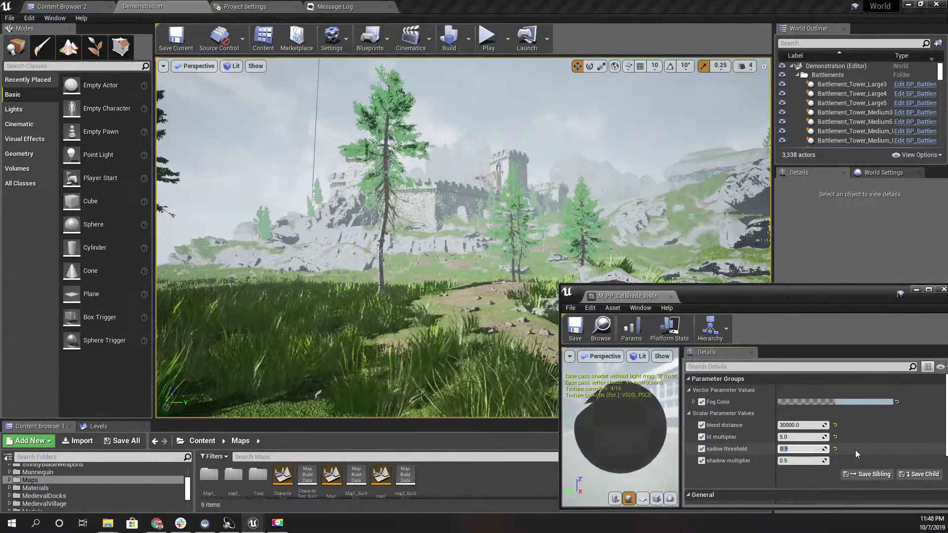
{"action": "right_click_drag", "start_coordinate": [232, 294], "coordinate": [222, 293]}
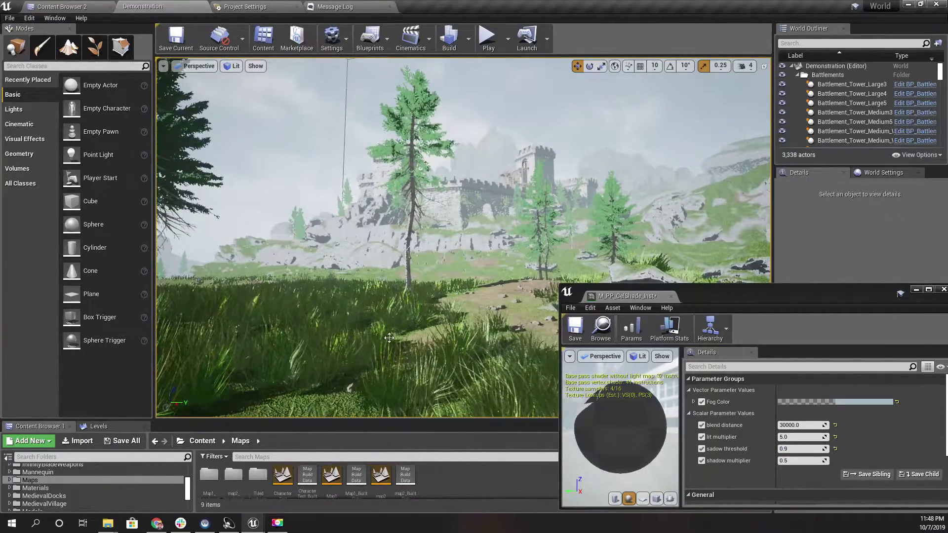
{"action": "middle_click_drag", "start_coordinate": [365, 317], "coordinate": [364, 306]}
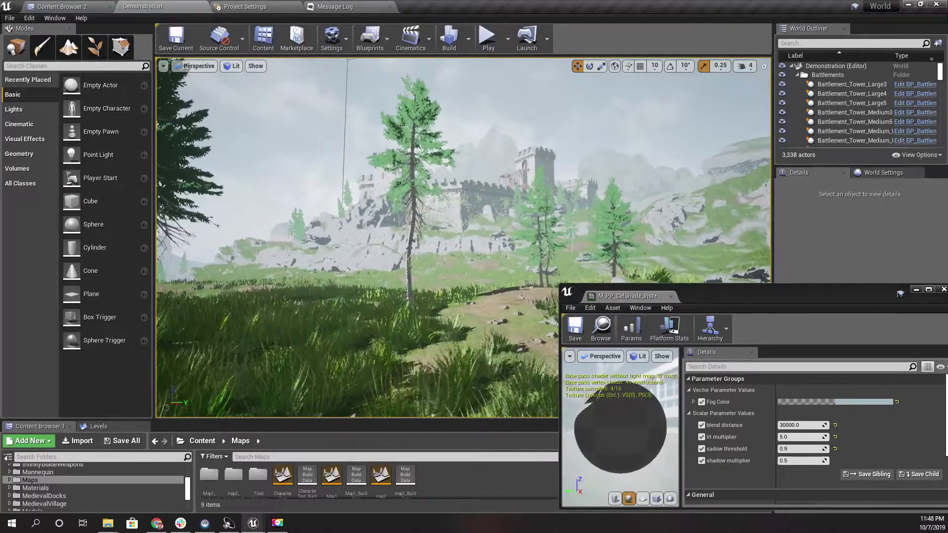
{"action": "right_click_drag", "start_coordinate": [322, 264], "coordinate": [332, 281]}
{"action": "mouse_move", "coordinate": [374, 313]}
{"action": "right_mouse_down"}
{"action": "mouse_move", "coordinate": [222, 307]}
{"action": "mouse_move", "coordinate": [381, 309]}
{"action": "right_mouse_up"}
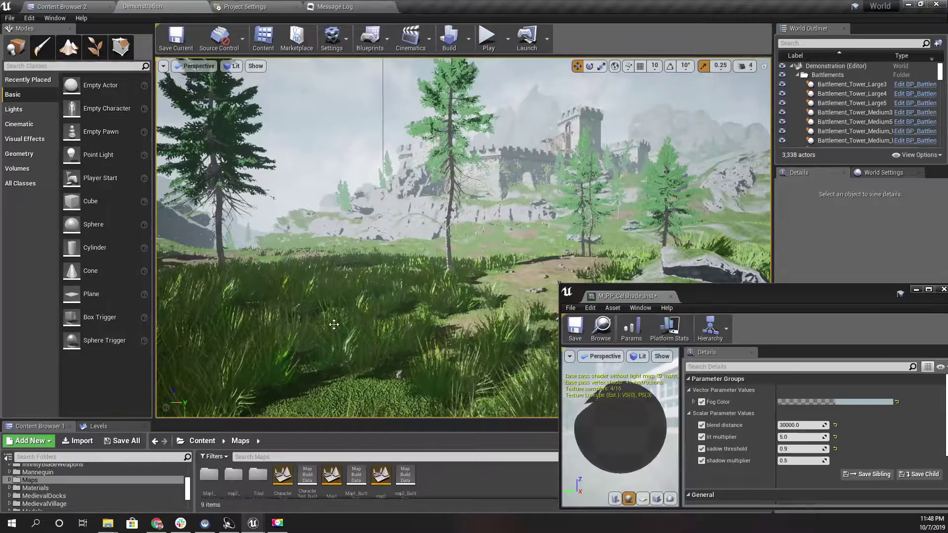
{"action": "left_click_drag", "start_coordinate": [334, 324], "coordinate": [341, 321]}
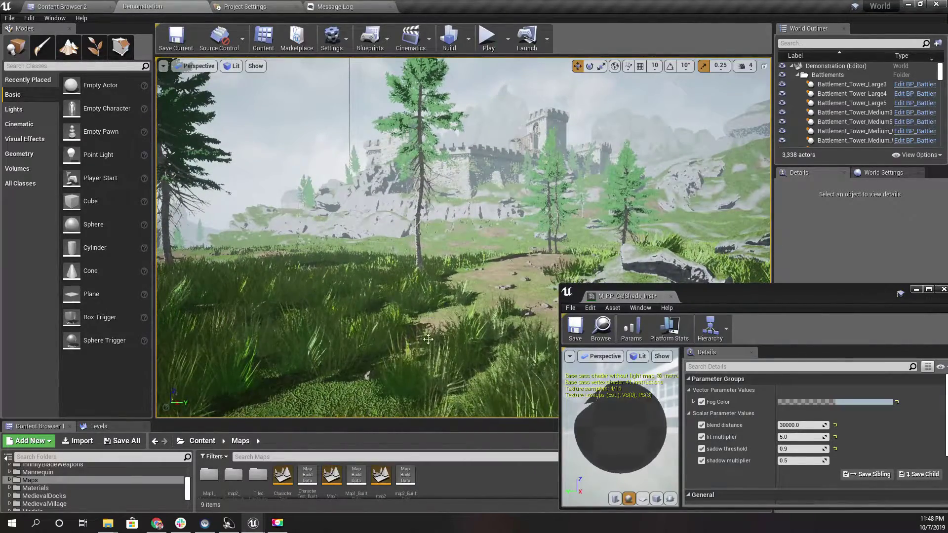
{"action": "right_click_drag", "start_coordinate": [428, 339], "coordinate": [316, 350]}
{"action": "right_click_drag", "start_coordinate": [349, 307], "coordinate": [381, 299]}
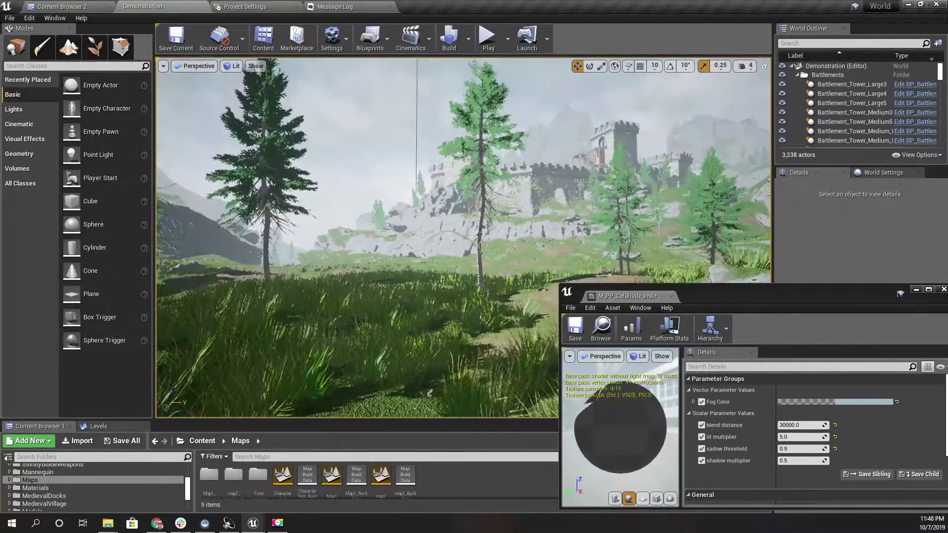
Set the material instance's sadow threshold to 0.5 and inspect the shading of the trees and grass.
{"action": "left_click", "coordinate": [792, 449]}
{"action": "key", "text": "BackSpace"}
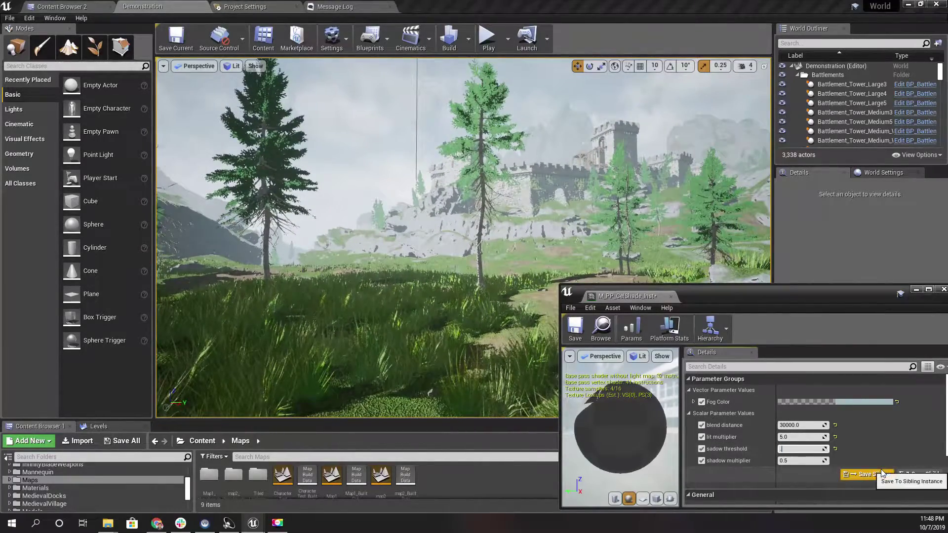
{"action": "type", "text": ".5"}
{"action": "key", "text": "Return"}
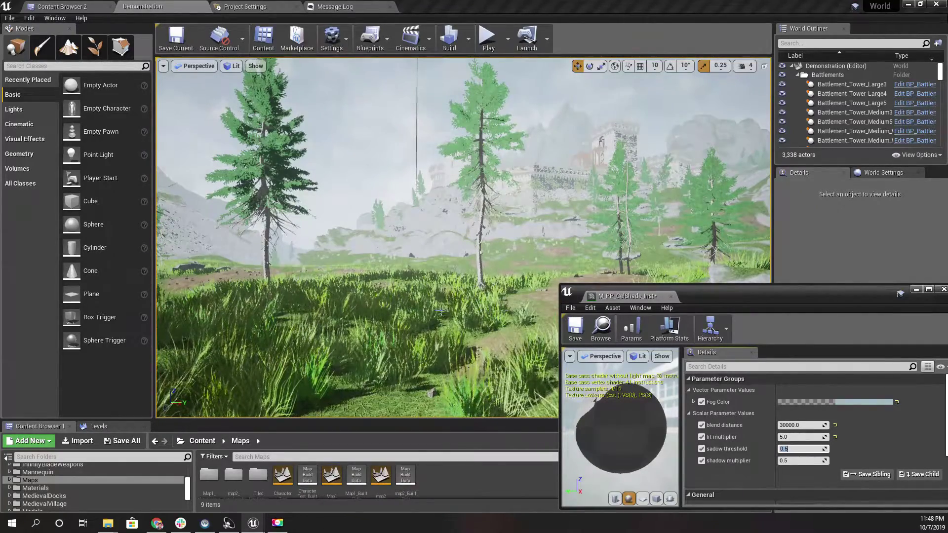
{"action": "mouse_move", "coordinate": [334, 346]}
{"action": "right_mouse_down"}
{"action": "mouse_move", "coordinate": [357, 346]}
{"action": "mouse_move", "coordinate": [346, 346]}
{"action": "right_mouse_up"}
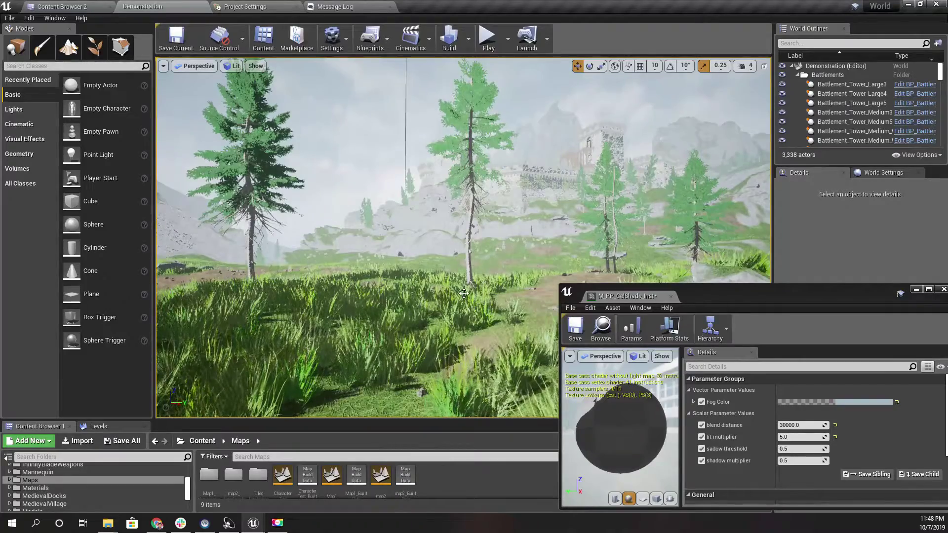
{"action": "right_click_drag", "start_coordinate": [470, 232], "coordinate": [441, 253]}
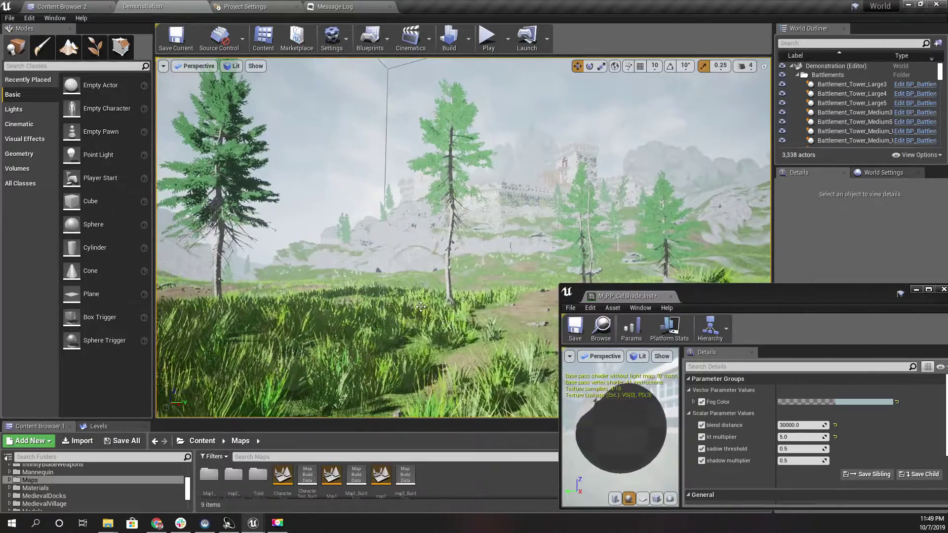
Compare the shading by setting the sadow threshold to 0.9 and back to 0.5.
{"action": "left_click", "coordinate": [796, 449]}
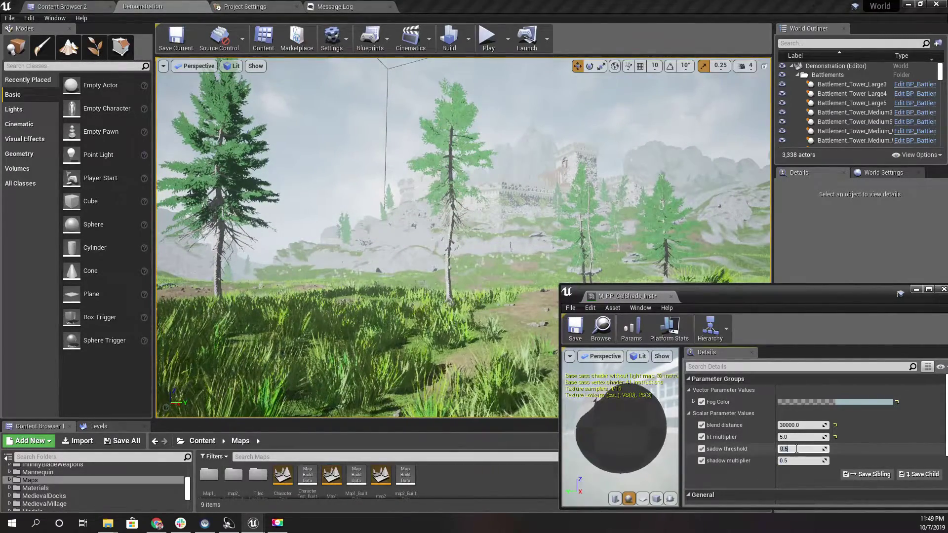
{"action": "type", "text": ".9"}
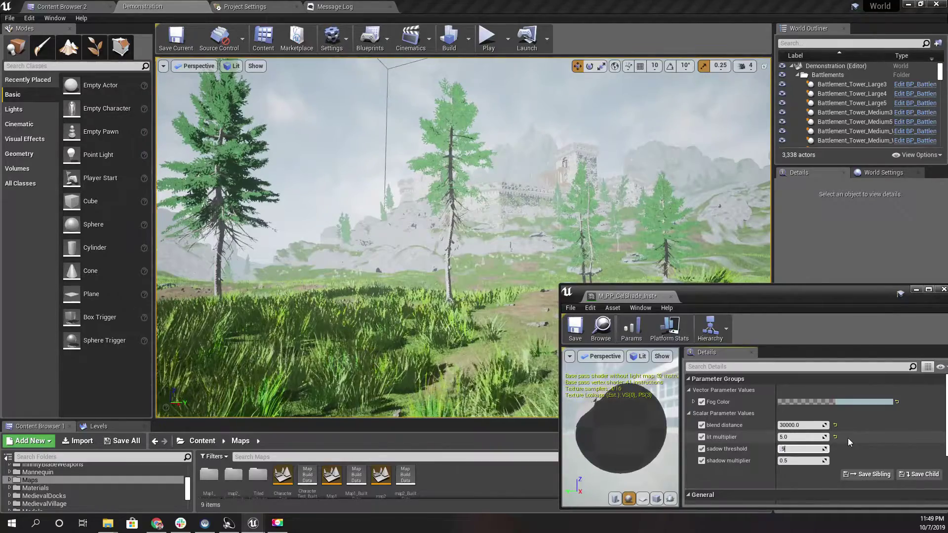
{"action": "key", "text": "Return"}
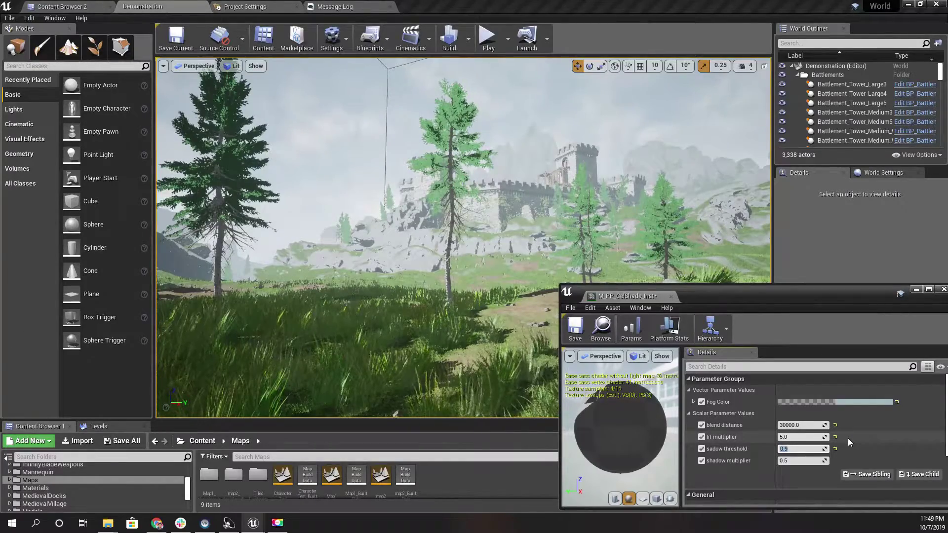
{"action": "type", "text": ".5"}
{"action": "key", "text": "Return"}
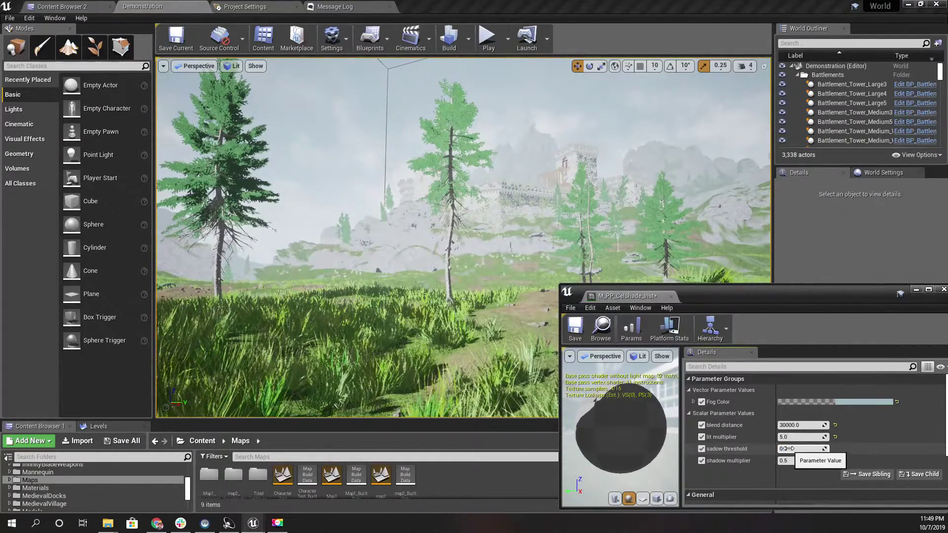
Raise the material instance's sadow threshold to about 0.96.
{"action": "left_click_drag", "start_coordinate": [786, 449], "coordinate": [831, 449]}
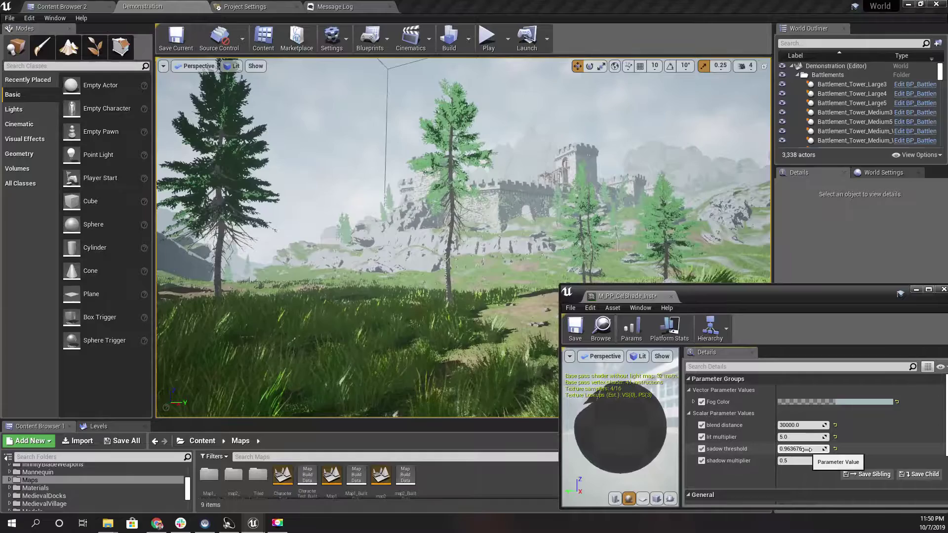
{"action": "left_click", "coordinate": [807, 449]}
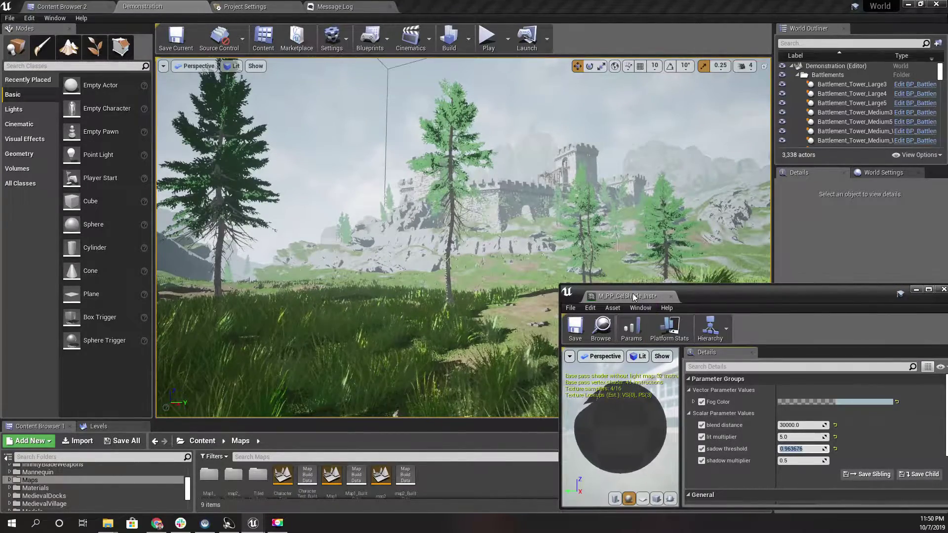
Dock the M_PP_CelShade_Inst and M_PP_CelShade editors into the main window and bring up the M_PP_CelShade graph.
{"action": "left_click_drag", "start_coordinate": [633, 296], "coordinate": [488, 4]}
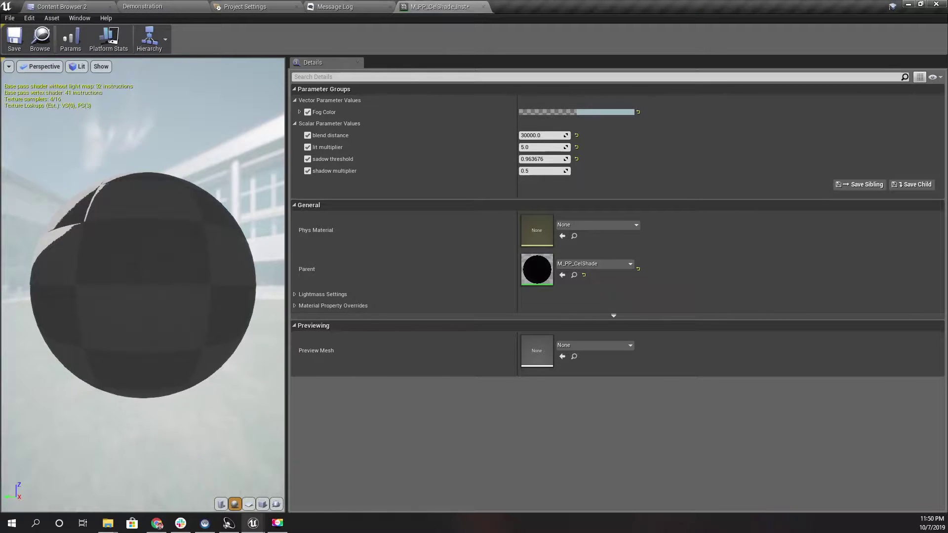
{"action": "left_click_drag", "start_coordinate": [947, 257], "coordinate": [519, 5]}
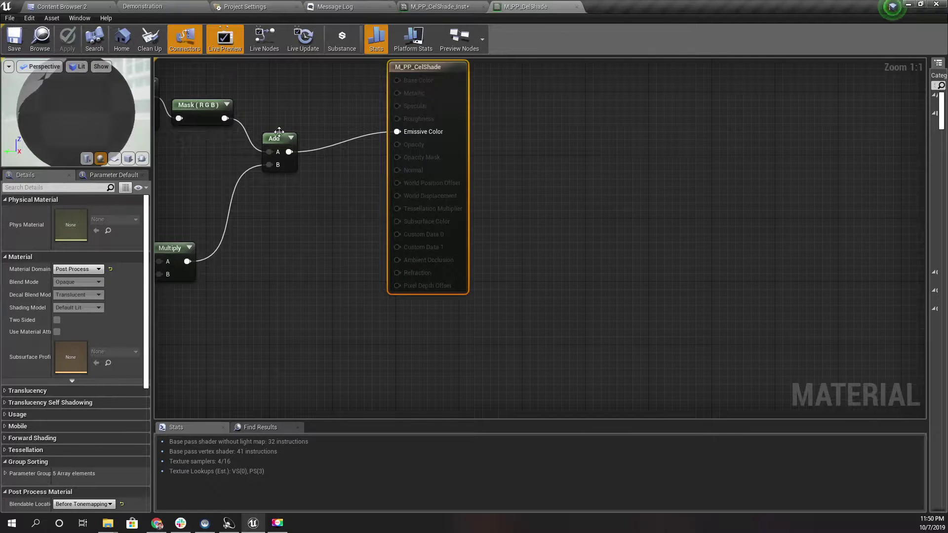
{"action": "right_click_drag", "start_coordinate": [267, 116], "coordinate": [376, 149]}
{"action": "scroll", "coordinate": [376, 150], "scroll_direction": "down", "scroll_amount": 3}
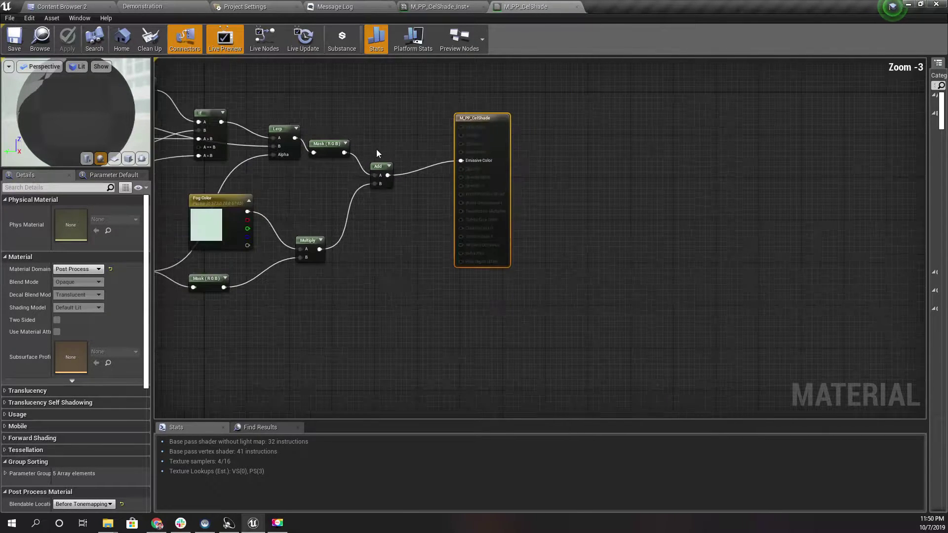
{"action": "left_click", "coordinate": [155, 5]}
{"action": "left_click", "coordinate": [442, 7]}
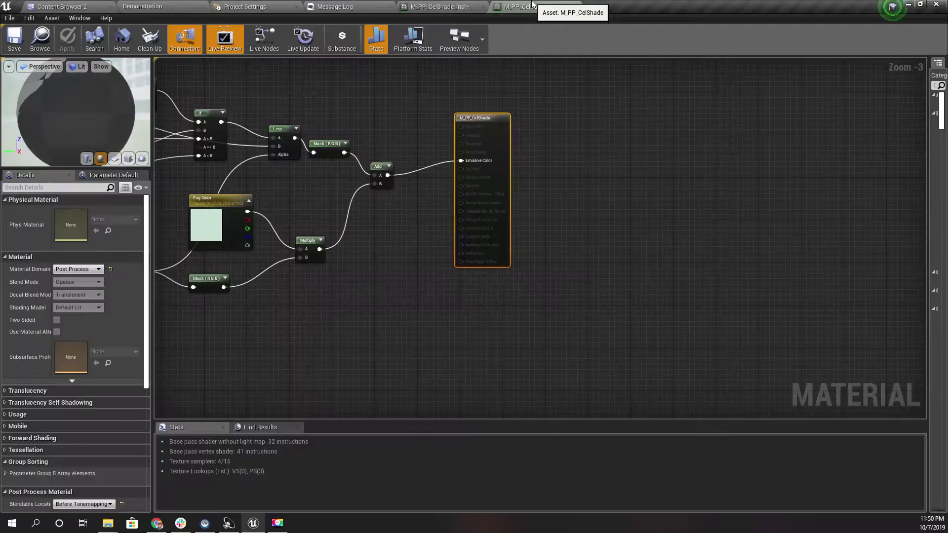
{"action": "left_click", "coordinate": [527, 7]}
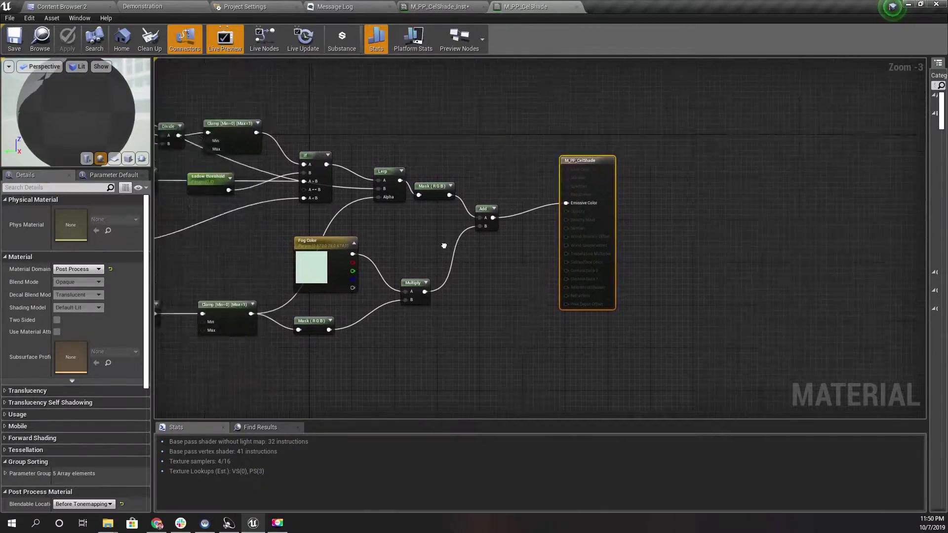
Move the sadow threshold node slightly upward in the graph, clear of the lit Multiply node's wire.
{"action": "right_click_drag", "start_coordinate": [443, 246], "coordinate": [685, 274]}
{"action": "scroll", "coordinate": [422, 218], "scroll_direction": "up", "scroll_amount": 4}
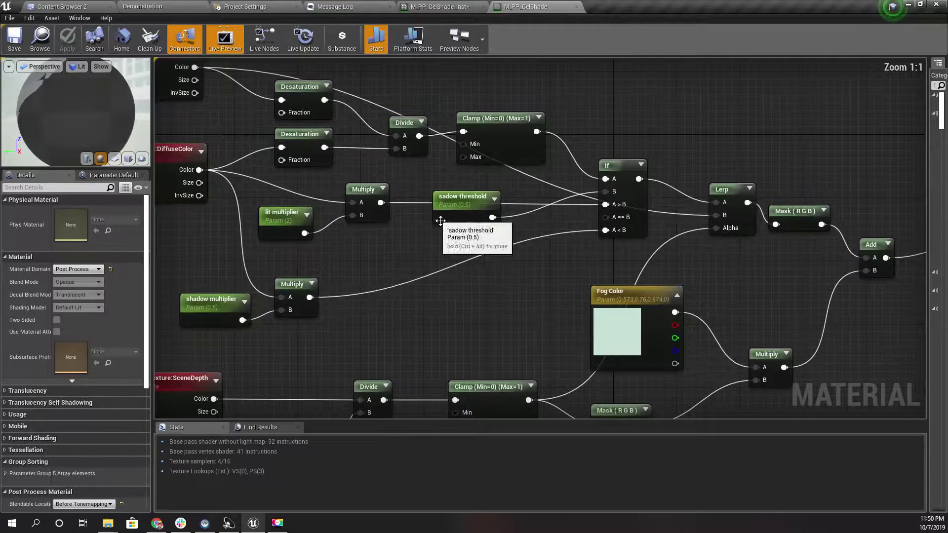
{"action": "right_click_drag", "start_coordinate": [469, 196], "coordinate": [406, 253]}
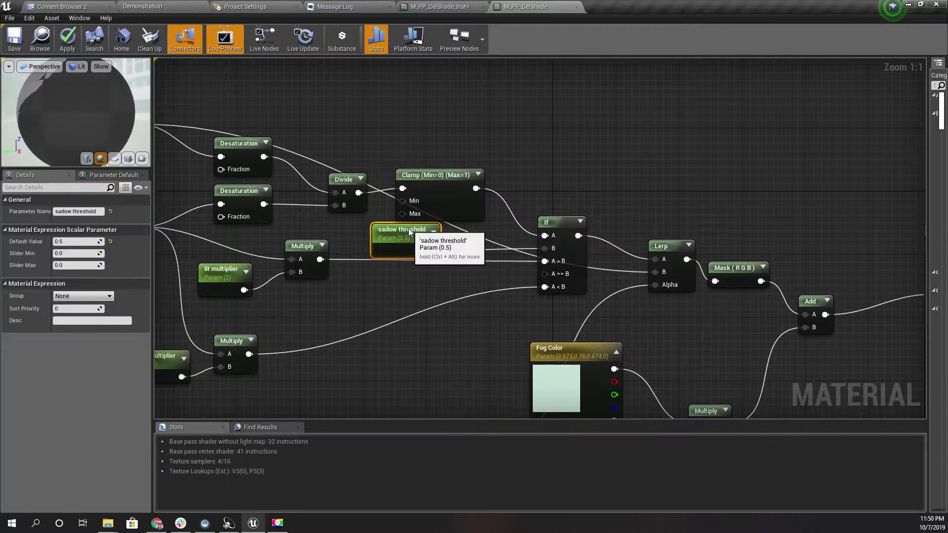
Add a Multiply node combining the sadow threshold parameter with the scene-depth Clamp output, placed between the two branches.
{"action": "right_click_drag", "start_coordinate": [385, 315], "coordinate": [508, 225]}
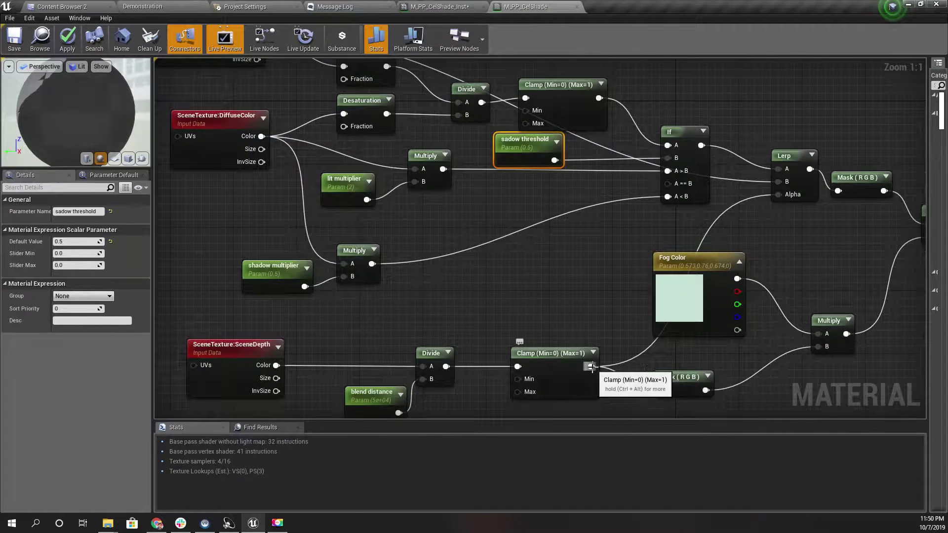
{"action": "right_click_drag", "start_coordinate": [371, 378], "coordinate": [370, 331]}
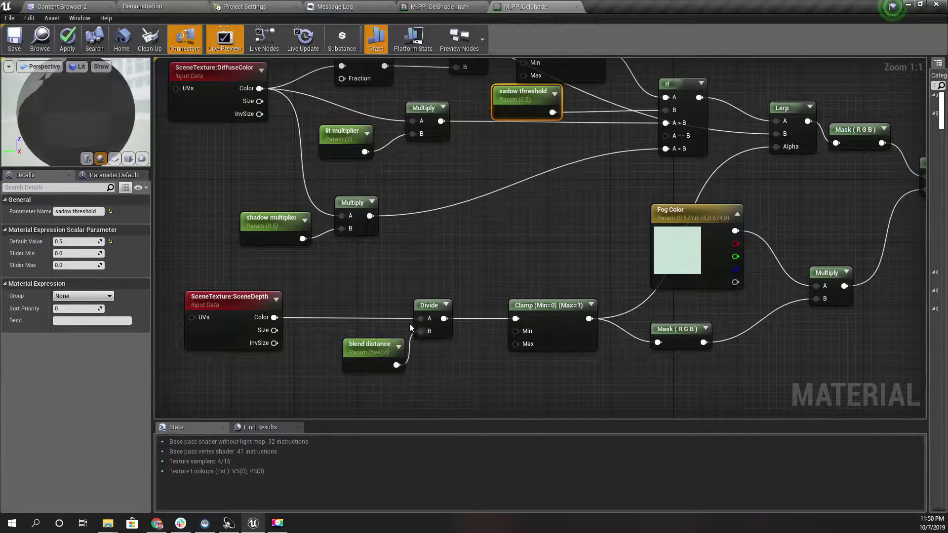
{"action": "right_click_drag", "start_coordinate": [406, 266], "coordinate": [371, 331]}
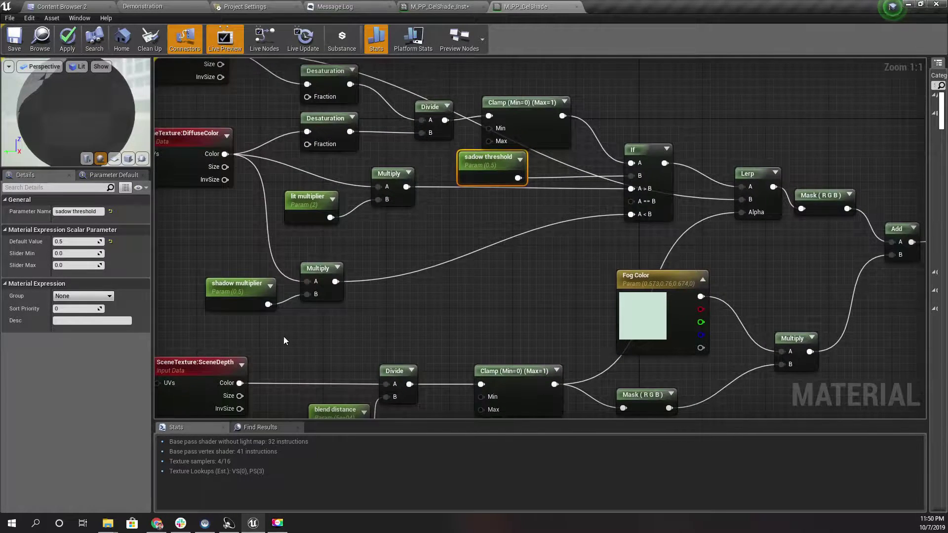
{"action": "right_click_drag", "start_coordinate": [284, 340], "coordinate": [316, 321]}
{"action": "right_click_drag", "start_coordinate": [554, 354], "coordinate": [536, 361]}
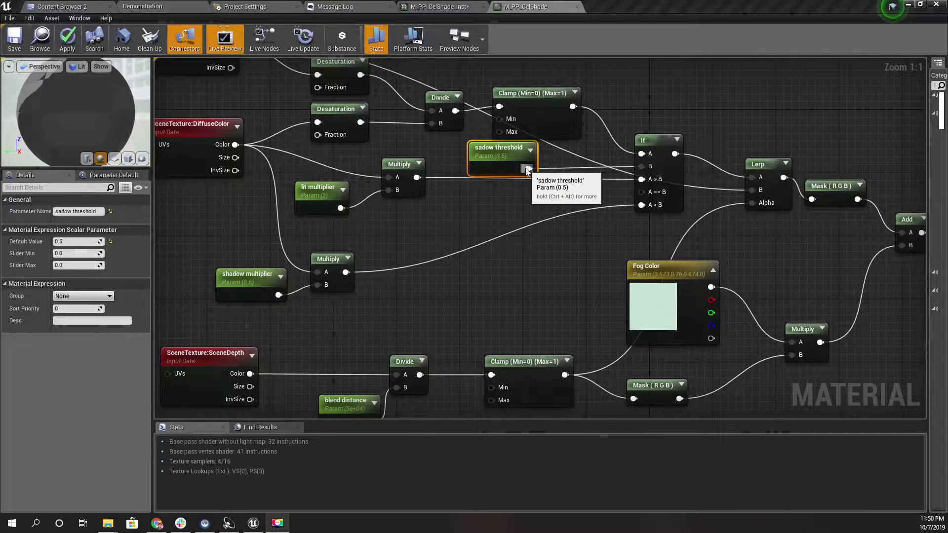
{"action": "mouse_move", "coordinate": [492, 279]}
{"action": "right_mouse_down"}
{"action": "mouse_move", "coordinate": [508, 275]}
{"action": "mouse_move", "coordinate": [495, 276]}
{"action": "right_mouse_up"}
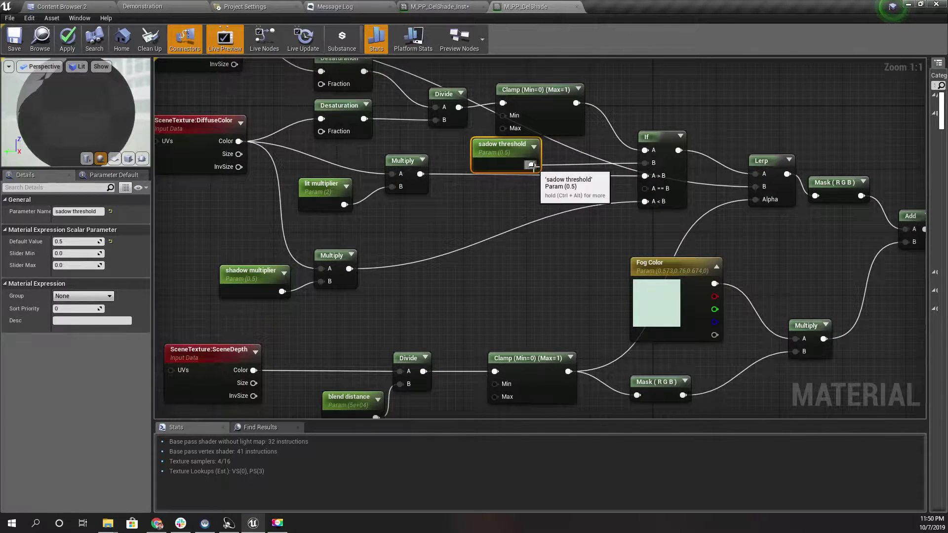
{"action": "left_click_drag", "start_coordinate": [532, 165], "coordinate": [535, 301]}
{"action": "type", "text": "multiply"}
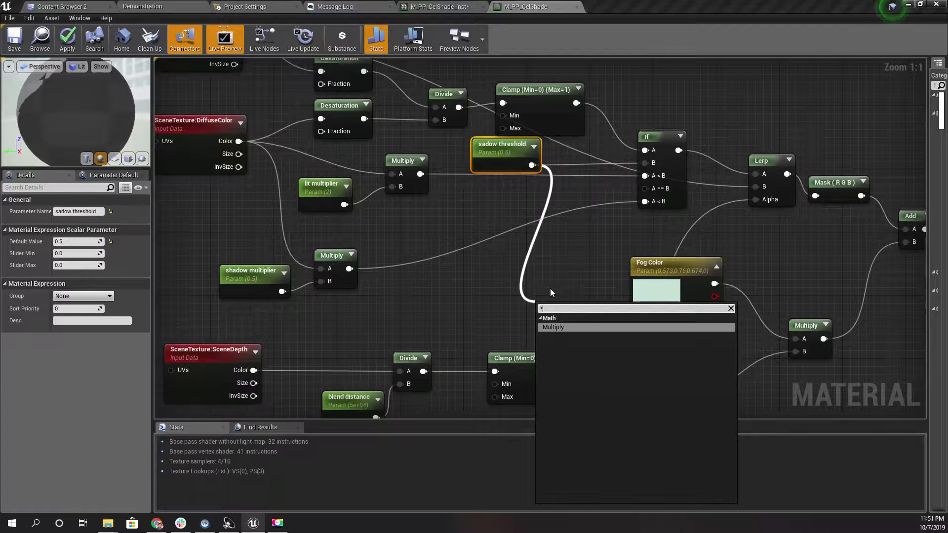
{"action": "key", "text": "Return"}
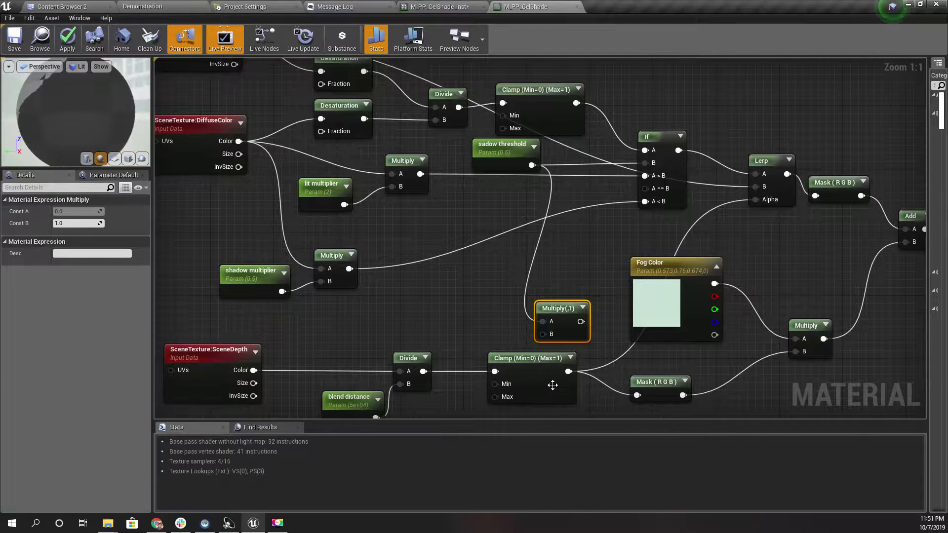
{"action": "left_click_drag", "start_coordinate": [568, 372], "coordinate": [558, 244]}
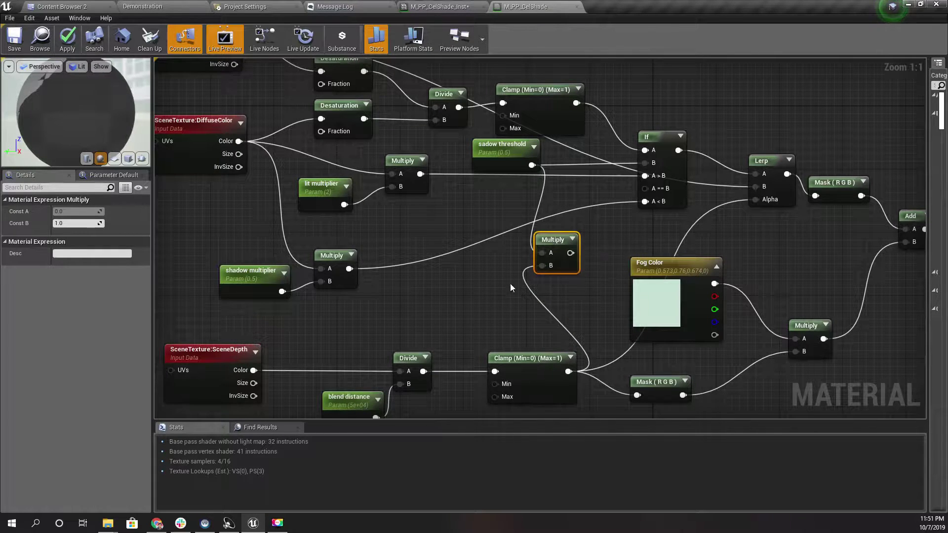
Shift the new Multiply node and the sadow threshold node slightly left to make room before the If node.
{"action": "right_click_drag", "start_coordinate": [495, 292], "coordinate": [482, 293]}
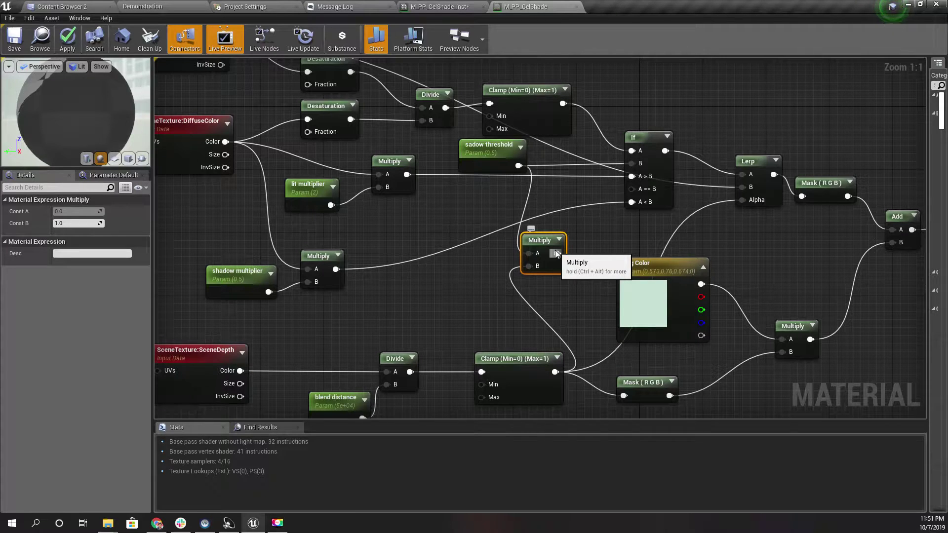
{"action": "left_click_drag", "start_coordinate": [555, 253], "coordinate": [492, 253]}
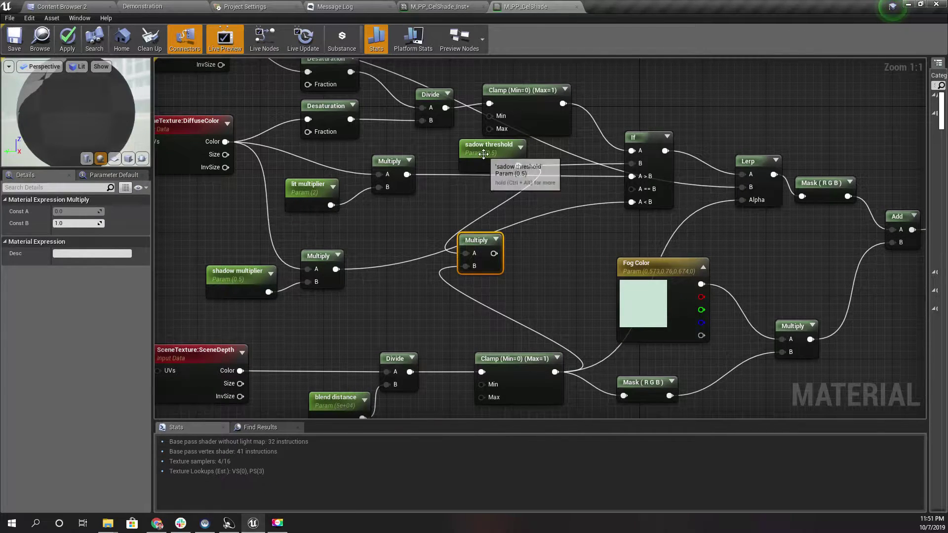
{"action": "left_click_drag", "start_coordinate": [483, 154], "coordinate": [459, 155]}
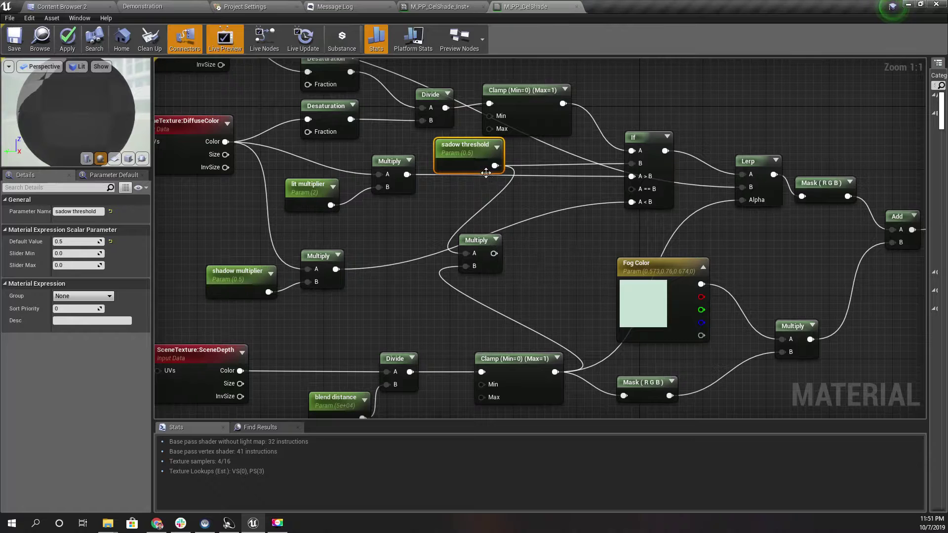
Add a Clamp node fed by the new threshold Multiply node.
{"action": "left_click_drag", "start_coordinate": [494, 253], "coordinate": [526, 253]}
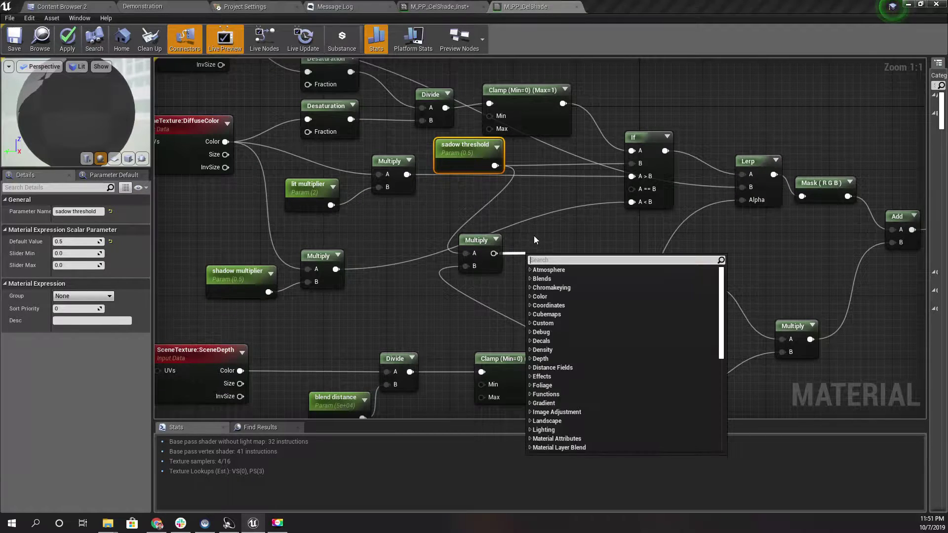
{"action": "left_click", "coordinate": [471, 152]}
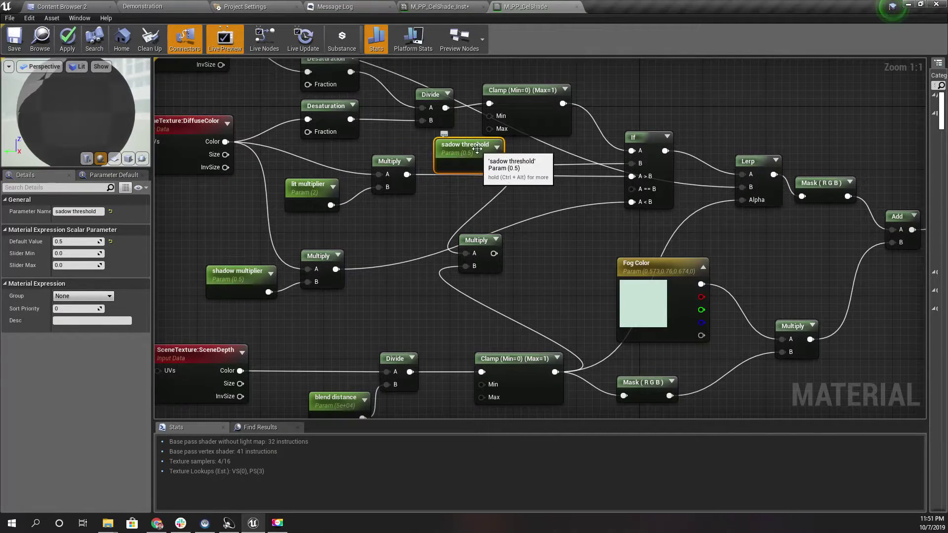
{"action": "left_click_drag", "start_coordinate": [493, 254], "coordinate": [527, 259]}
{"action": "type", "text": "clamp"}
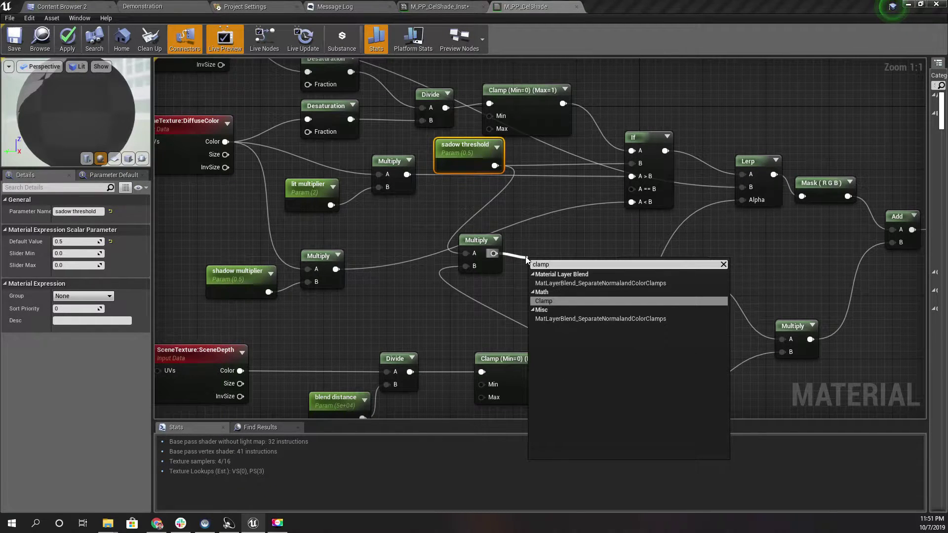
{"action": "key", "text": "Return"}
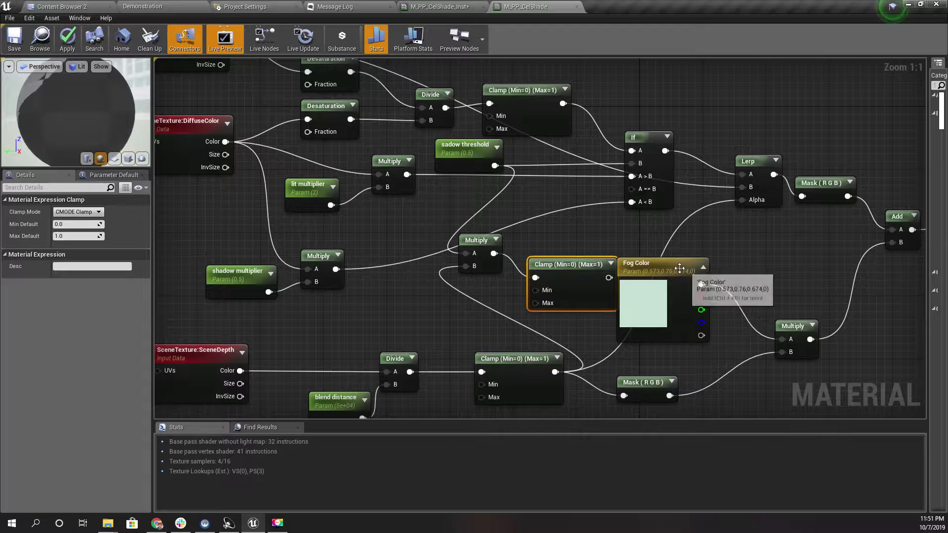
Move Fog Color clear of the new Clamp and try feeding that Clamp into the If node's B input.
{"action": "left_click_drag", "start_coordinate": [678, 267], "coordinate": [733, 258]}
{"action": "left_click_drag", "start_coordinate": [616, 278], "coordinate": [632, 164]}
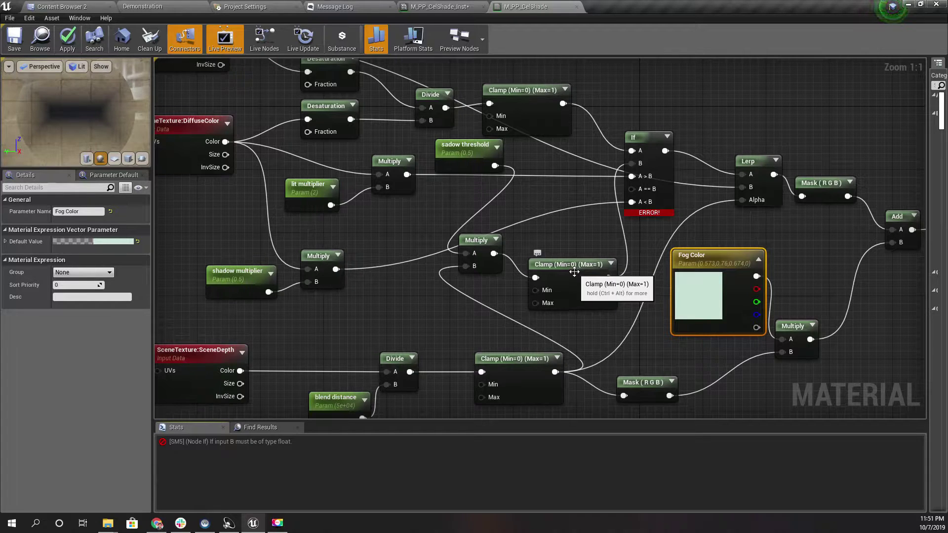
{"action": "left_click_drag", "start_coordinate": [574, 272], "coordinate": [559, 208]}
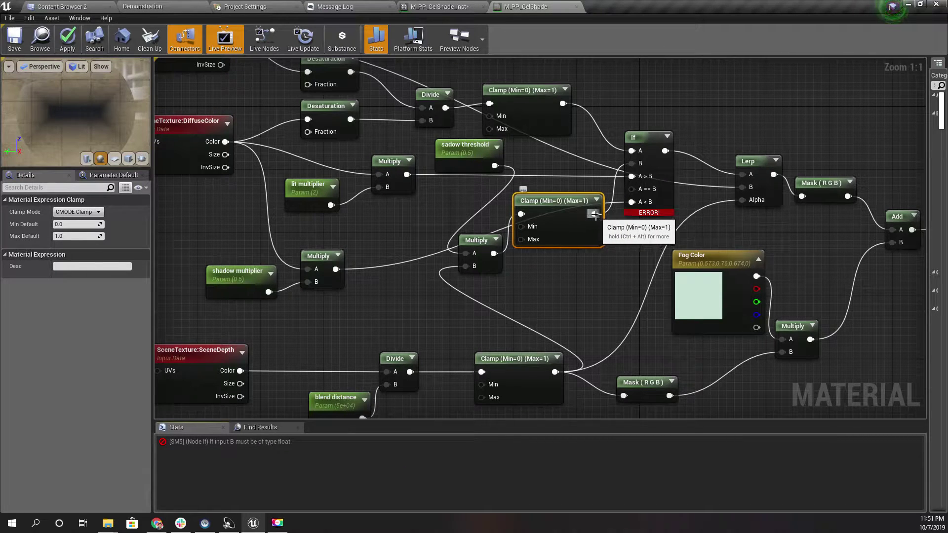
Undo the Clamp's move and its link to the If node, then delete that Clamp.
{"action": "key", "text": "ctrl+z"}
{"action": "key", "text": "ctrl+z"}
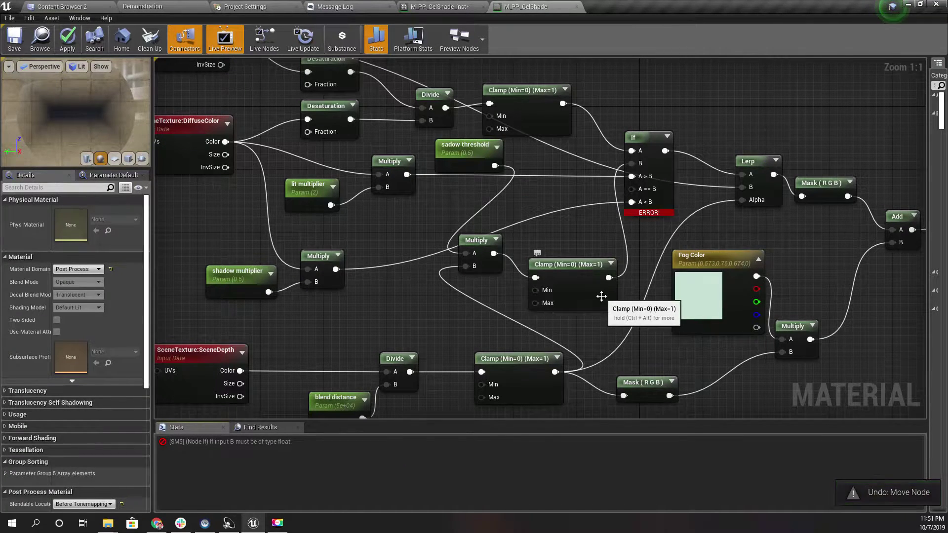
{"action": "left_click", "coordinate": [573, 285]}
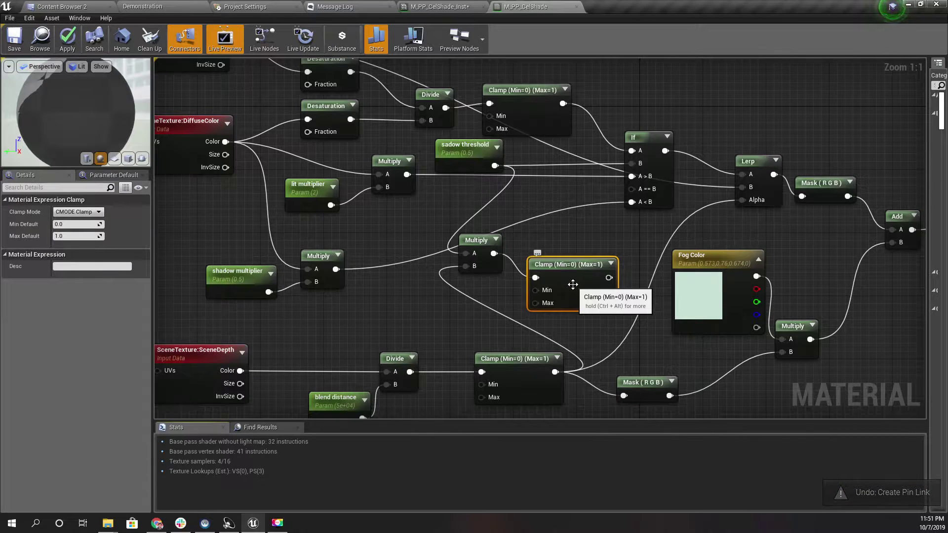
{"action": "key", "text": "Delete"}
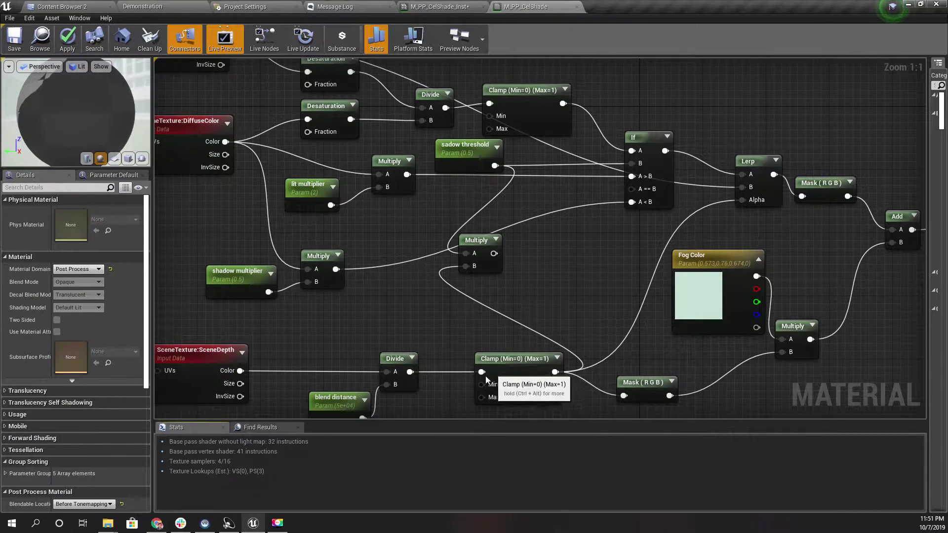
Route the scene-depth Clamp output through a new Desaturation node into the B input of the threshold Multiply.
{"action": "right_click_drag", "start_coordinate": [436, 383], "coordinate": [469, 333]}
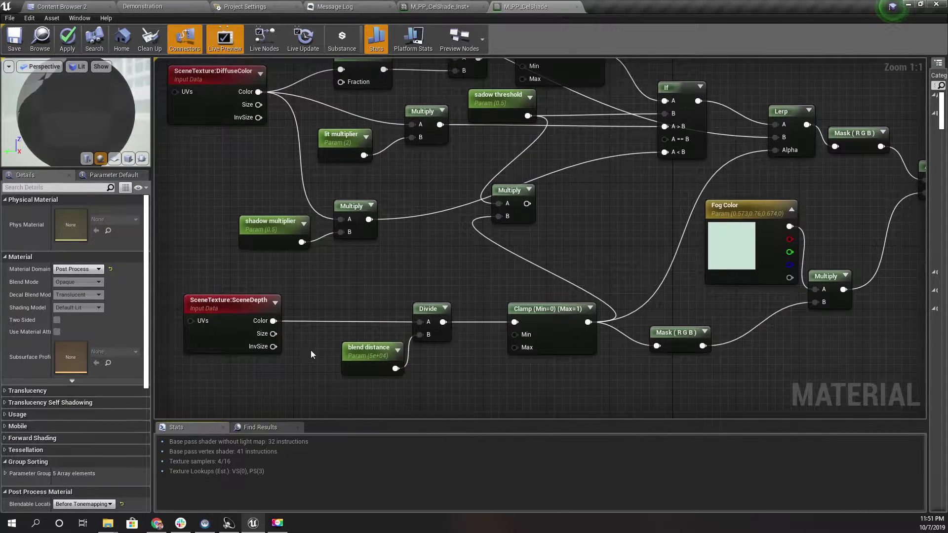
{"action": "right_click_drag", "start_coordinate": [294, 320], "coordinate": [181, 349]}
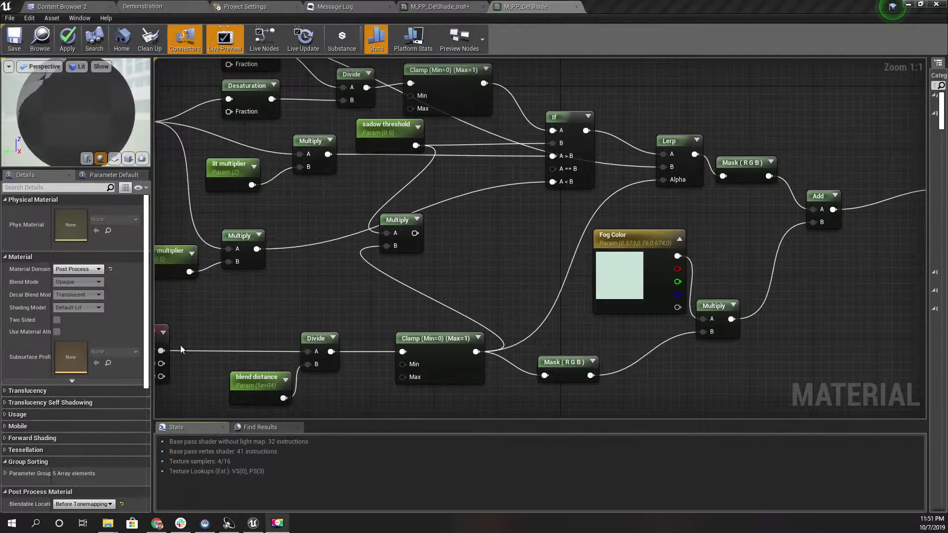
{"action": "left_click_drag", "start_coordinate": [476, 352], "coordinate": [387, 281]}
{"action": "type", "text": "test"}
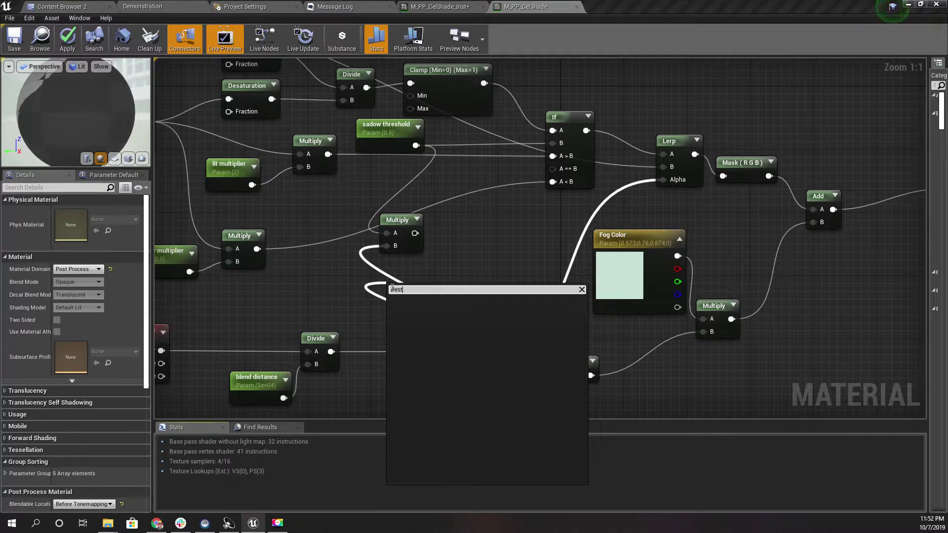
{"action": "key", "text": "BackSpace"}
{"action": "type", "text": "a"}
{"action": "key", "text": "Return"}
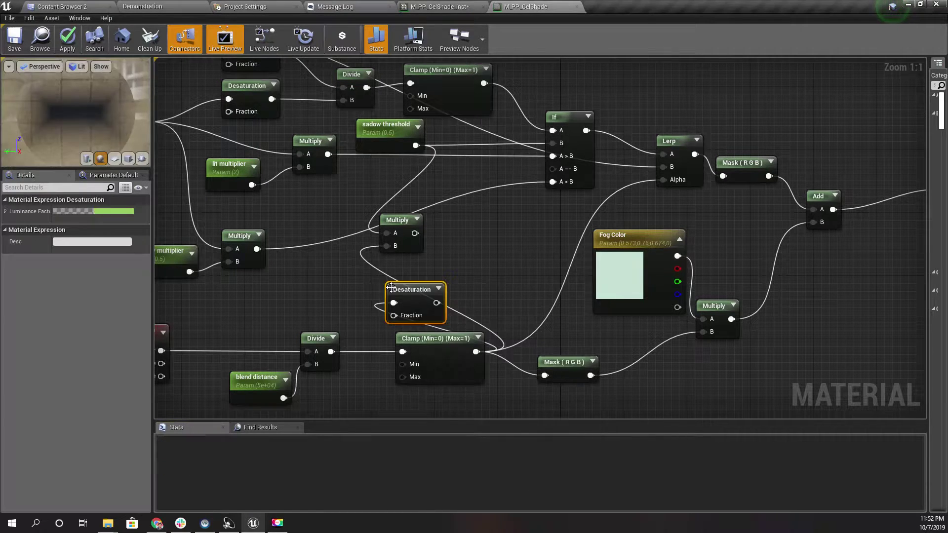
{"action": "right_click_drag", "start_coordinate": [436, 231], "coordinate": [441, 253]}
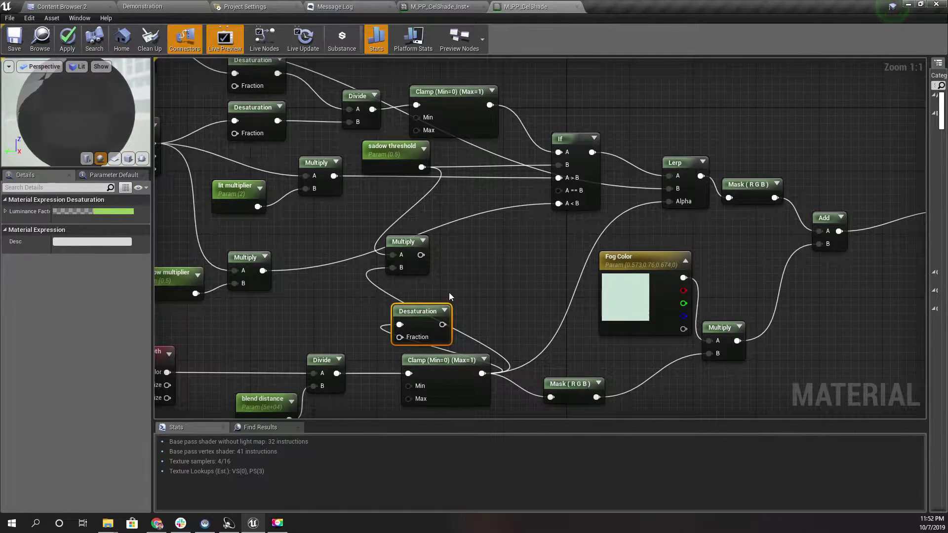
{"action": "left_click_drag", "start_coordinate": [443, 325], "coordinate": [457, 256]}
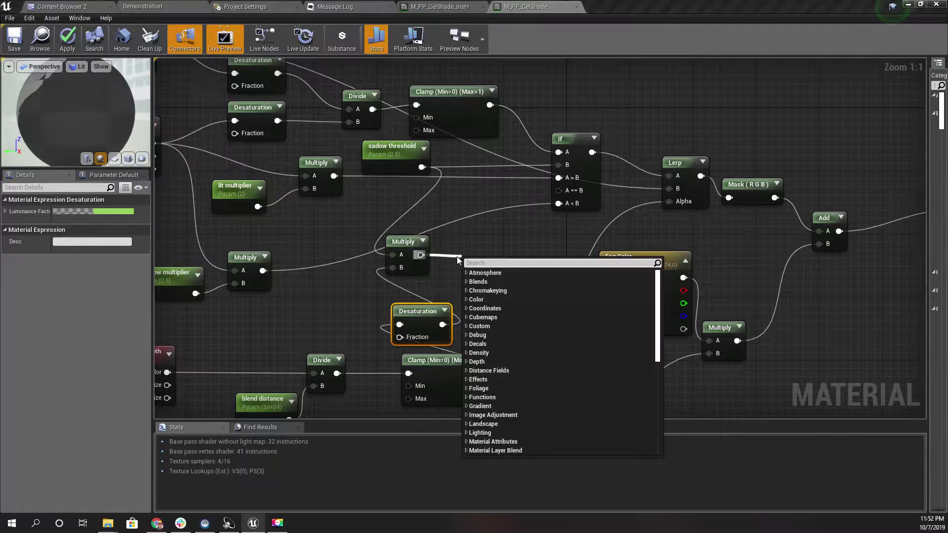
Add a Clamp node after the threshold Multiply, connect it to the If node's B input, and align it beside the Multiply.
{"action": "type", "text": "clam"}
{"action": "key", "text": "Return"}
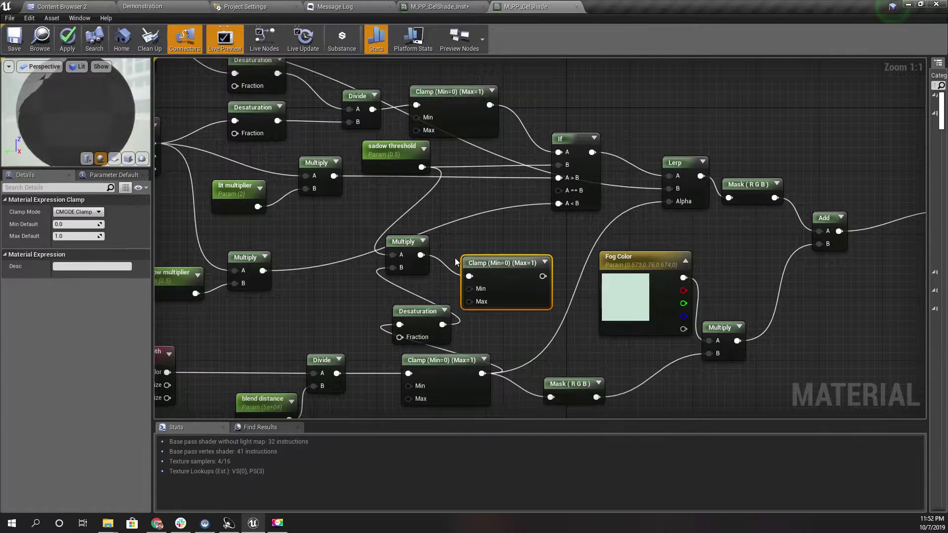
{"action": "left_click_drag", "start_coordinate": [543, 276], "coordinate": [558, 164]}
{"action": "left_click_drag", "start_coordinate": [499, 264], "coordinate": [495, 242]}
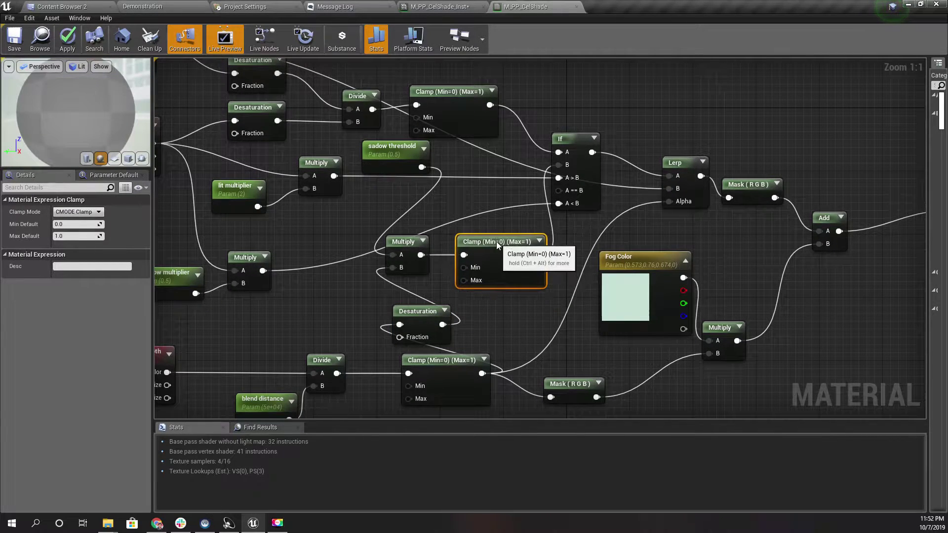
Tidy the threshold branch by moving the new Desaturation left and the Multiply and its Clamp slightly upward.
{"action": "left_click", "coordinate": [418, 311]}
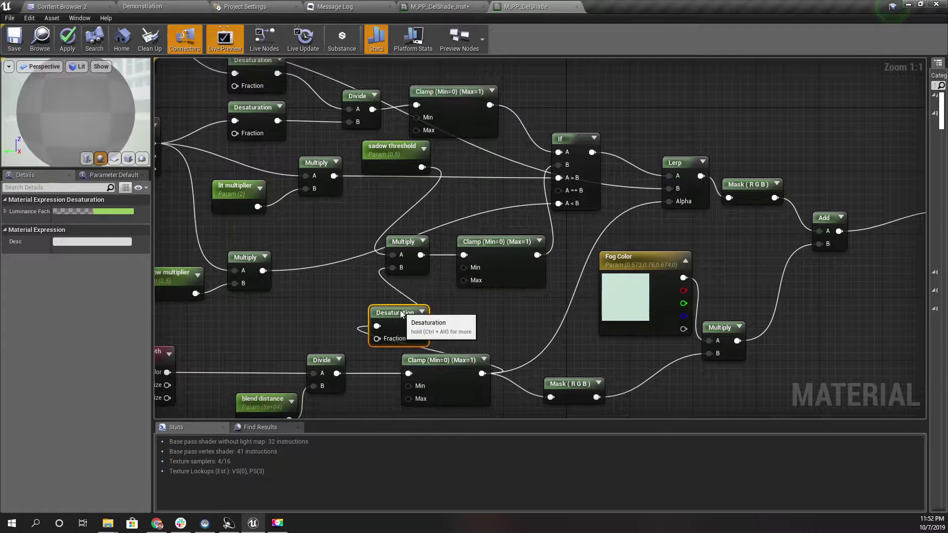
{"action": "left_click_drag", "start_coordinate": [418, 311], "coordinate": [371, 305]}
{"action": "left_click_drag", "start_coordinate": [398, 240], "coordinate": [397, 216]}
{"action": "left_click_drag", "start_coordinate": [498, 239], "coordinate": [498, 218]}
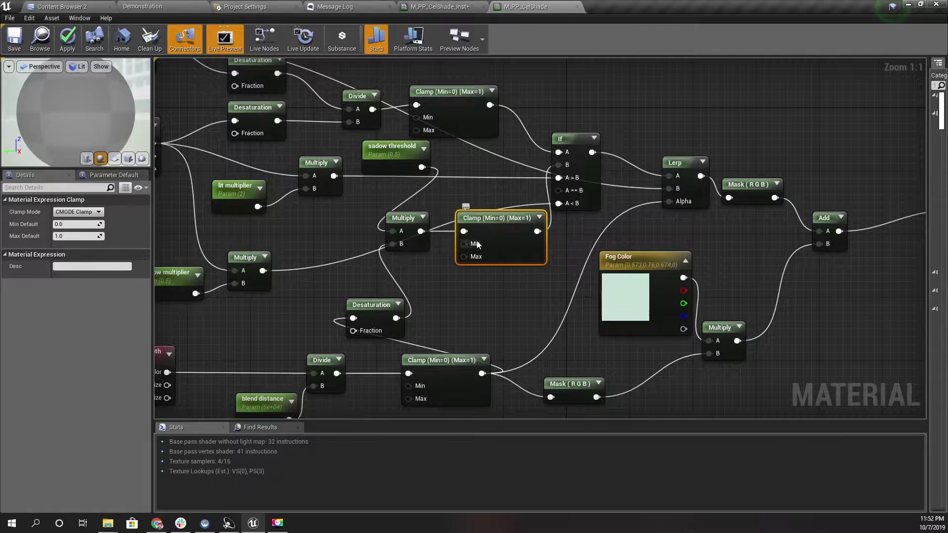
Move the whole scene-depth group, including blend distance, Desaturation and Mask, down and left away from the threshold branch.
{"action": "scroll", "coordinate": [478, 291], "scroll_direction": "down", "scroll_amount": 3}
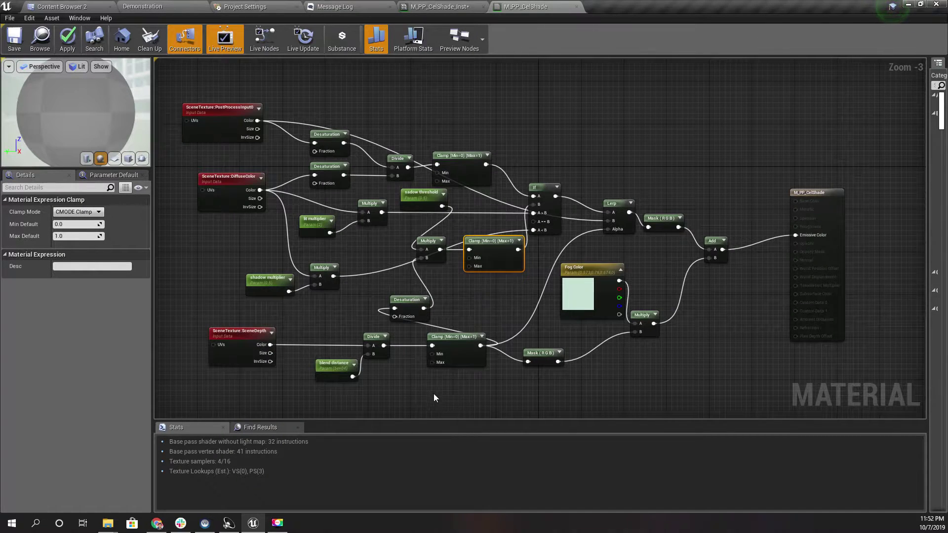
{"action": "left_click_drag", "start_coordinate": [434, 393], "coordinate": [336, 307]}
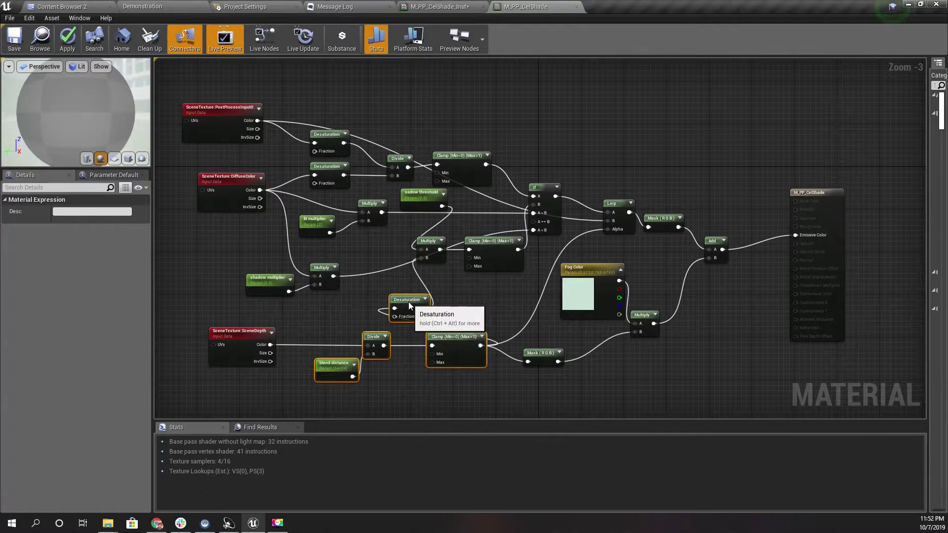
{"action": "left_click_drag", "start_coordinate": [409, 307], "coordinate": [388, 317]}
{"action": "left_click_drag", "start_coordinate": [543, 391], "coordinate": [256, 323]}
{"action": "left_click_drag", "start_coordinate": [398, 310], "coordinate": [350, 356]}
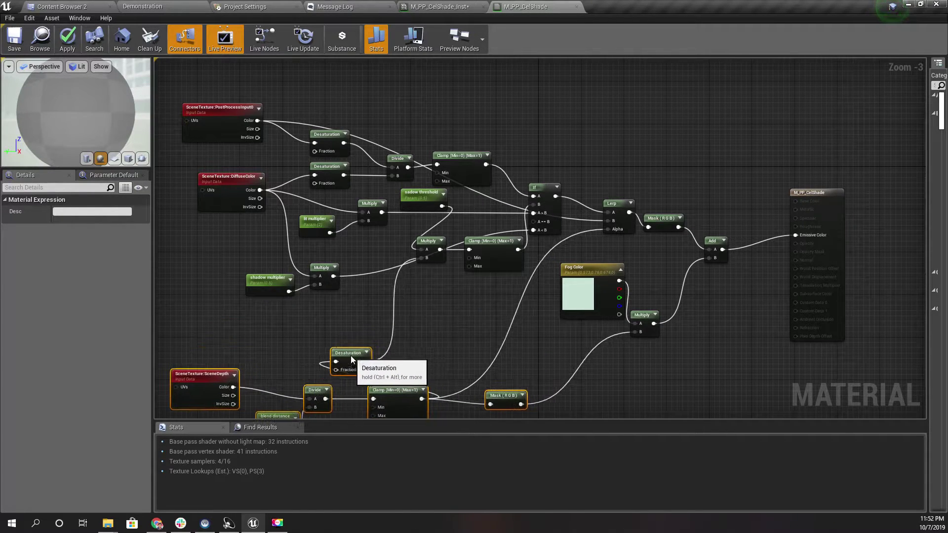
Promote the threshold Clamp's Min input to a parameter named "Min shadow threshold" and place it below the threshold Multiply.
{"action": "scroll", "coordinate": [417, 279], "scroll_direction": "up", "scroll_amount": 3}
{"action": "right_click_drag", "start_coordinate": [442, 282], "coordinate": [427, 296]}
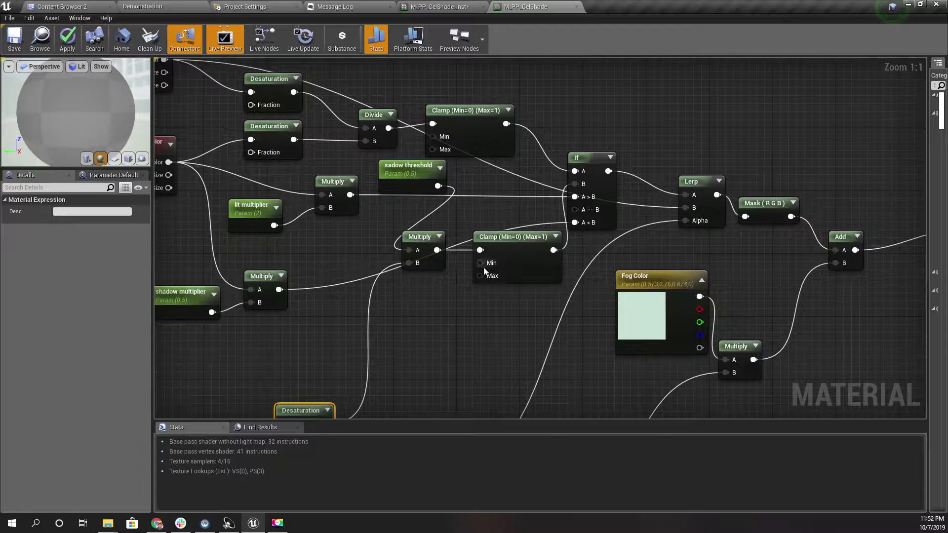
{"action": "right_click", "coordinate": [481, 263]}
{"action": "left_click", "coordinate": [526, 277]}
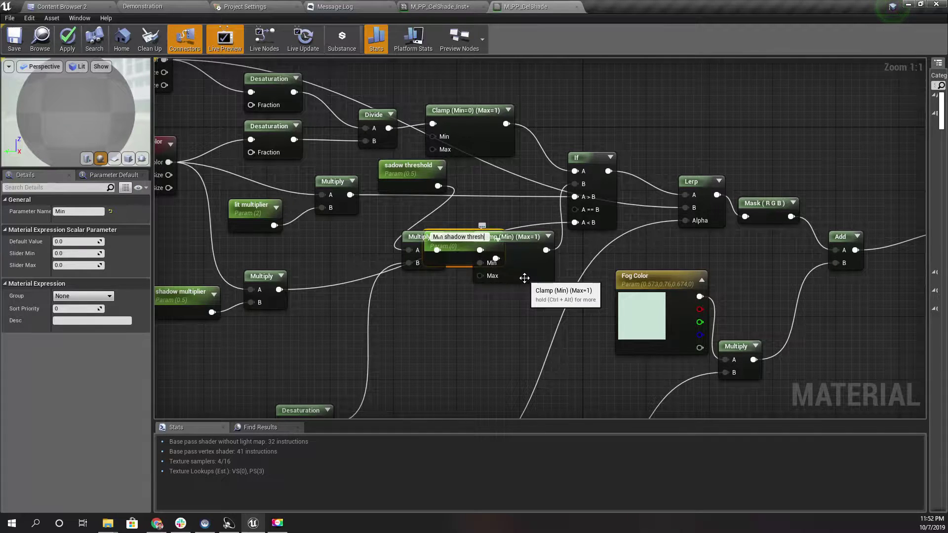
{"action": "key", "text": "Return"}
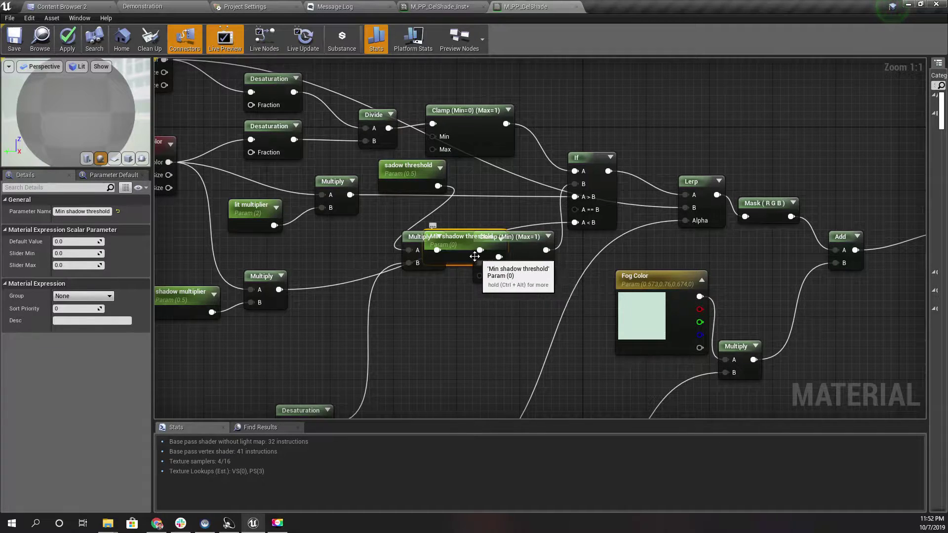
{"action": "left_click_drag", "start_coordinate": [470, 264], "coordinate": [390, 313]}
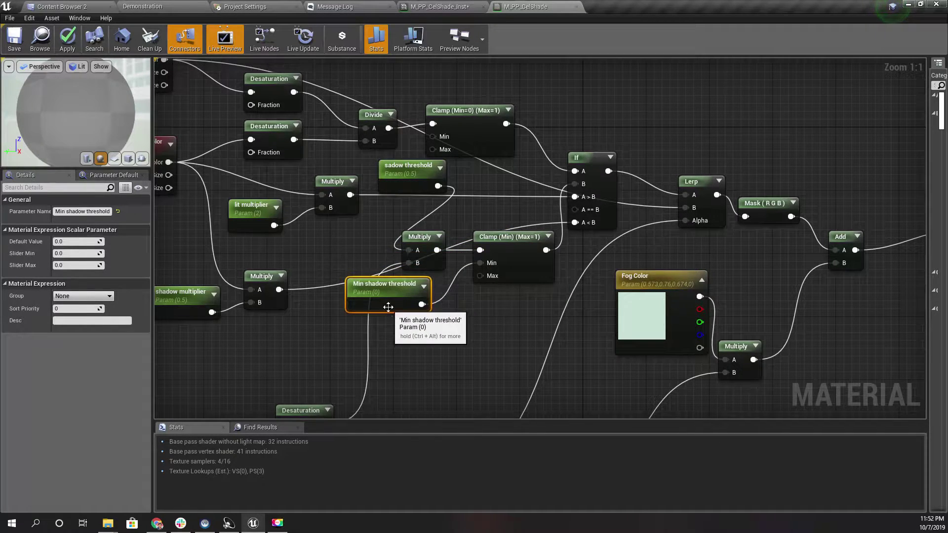
Promote the threshold Clamp's Max input to a parameter named "Max shadow threshold" and place it below Min shadow threshold.
{"action": "right_click", "coordinate": [492, 277]}
{"action": "left_click", "coordinate": [526, 295]}
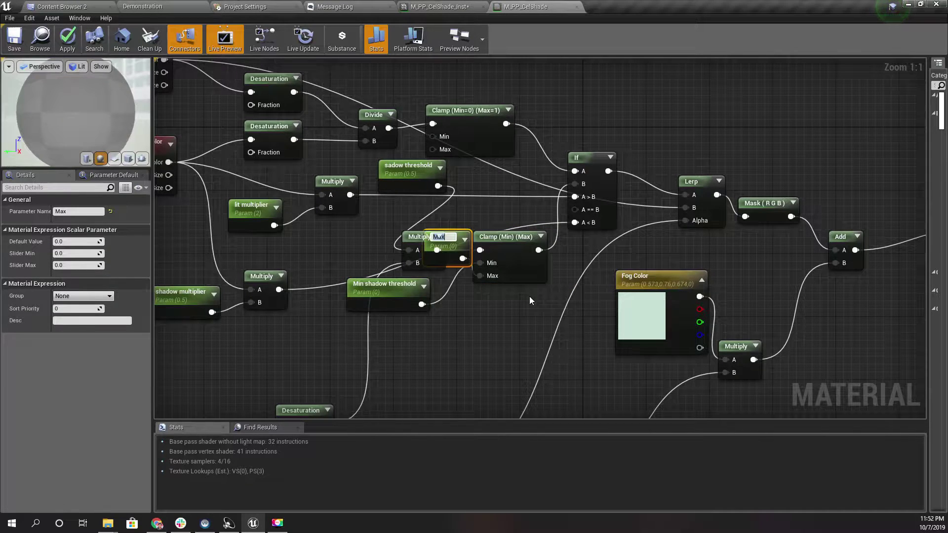
{"action": "type", "text": "Max shad"}
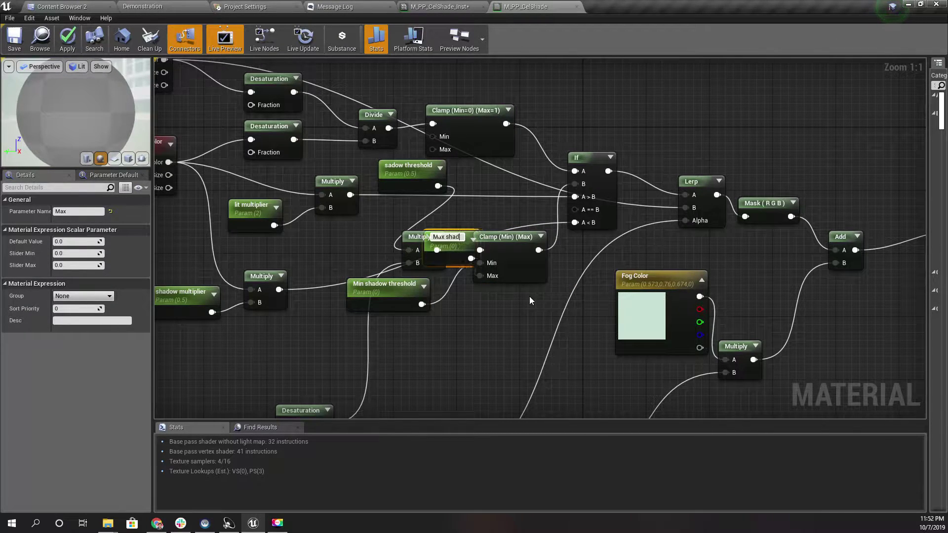
{"action": "type", "text": "ow thres"}
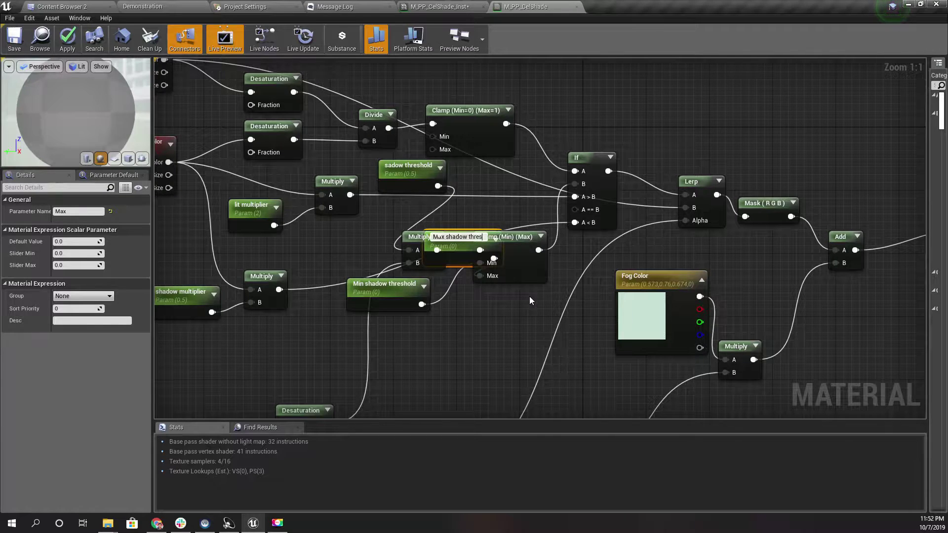
{"action": "type", "text": "hold"}
{"action": "key", "text": "Return"}
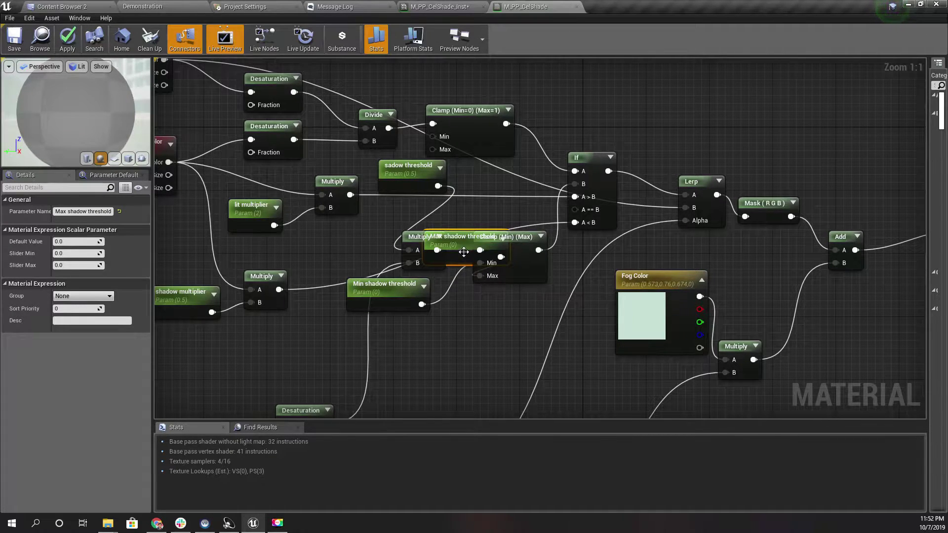
{"action": "left_click_drag", "start_coordinate": [464, 253], "coordinate": [385, 337]}
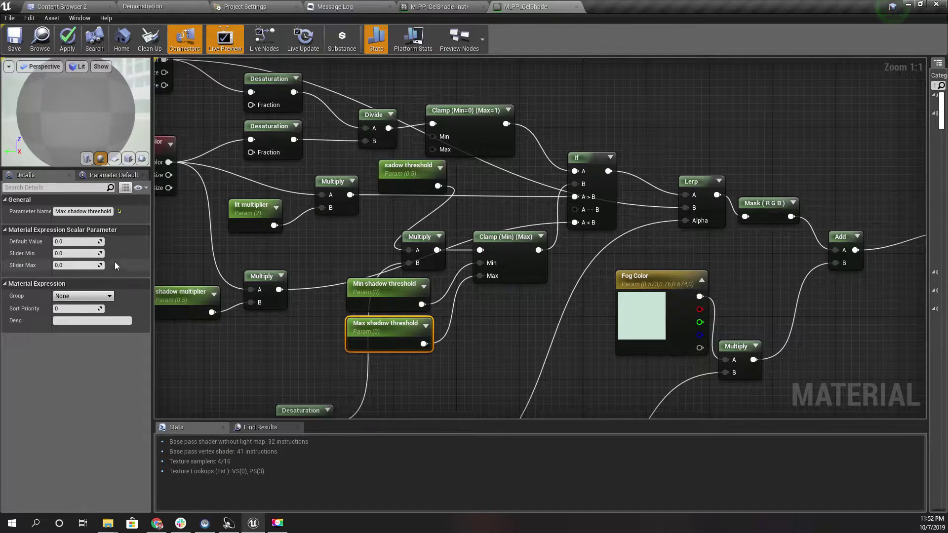
Set the default values of Max shadow threshold to 0.99 and Min shadow threshold to 0.5, and apply the material.
{"action": "left_click", "coordinate": [83, 242]}
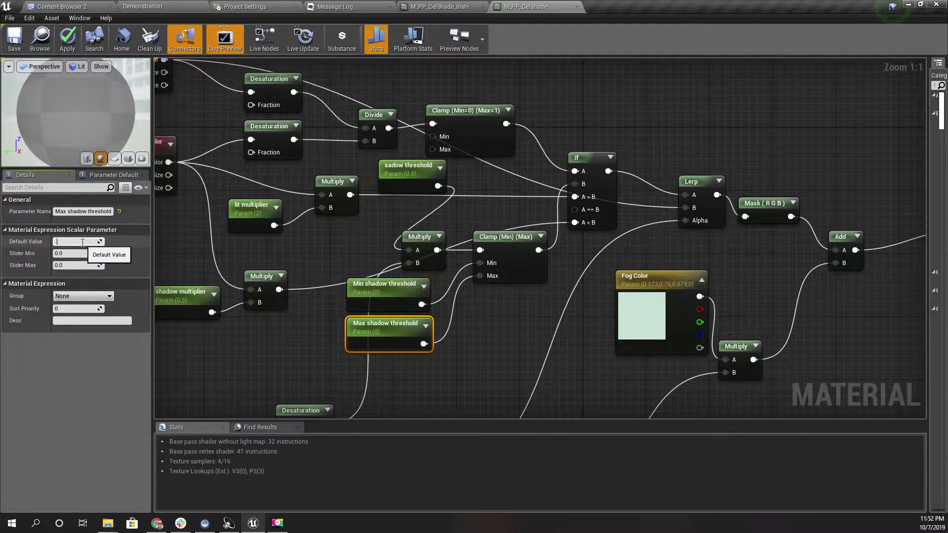
{"action": "key", "text": "Return"}
{"action": "left_click", "coordinate": [385, 295]}
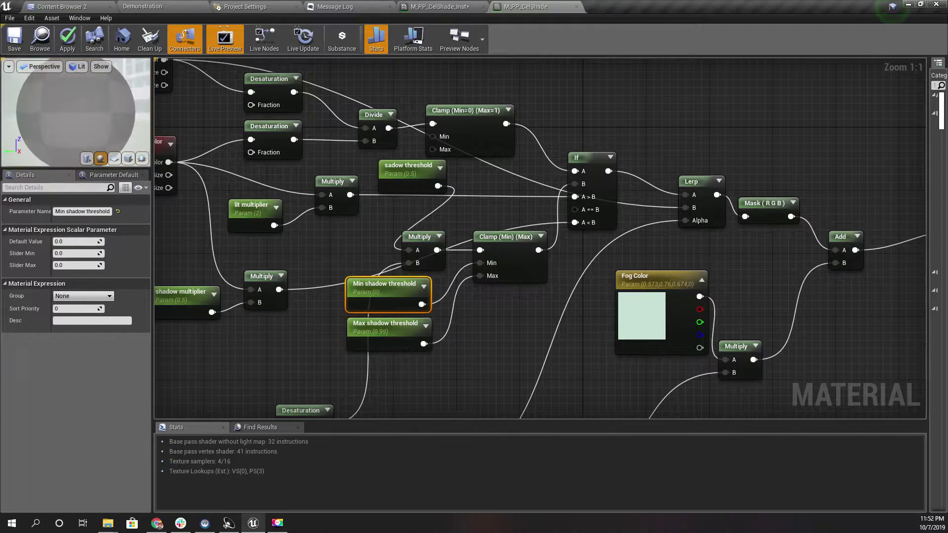
{"action": "left_click", "coordinate": [64, 242]}
{"action": "type", "text": ".5"}
{"action": "key", "text": "Return"}
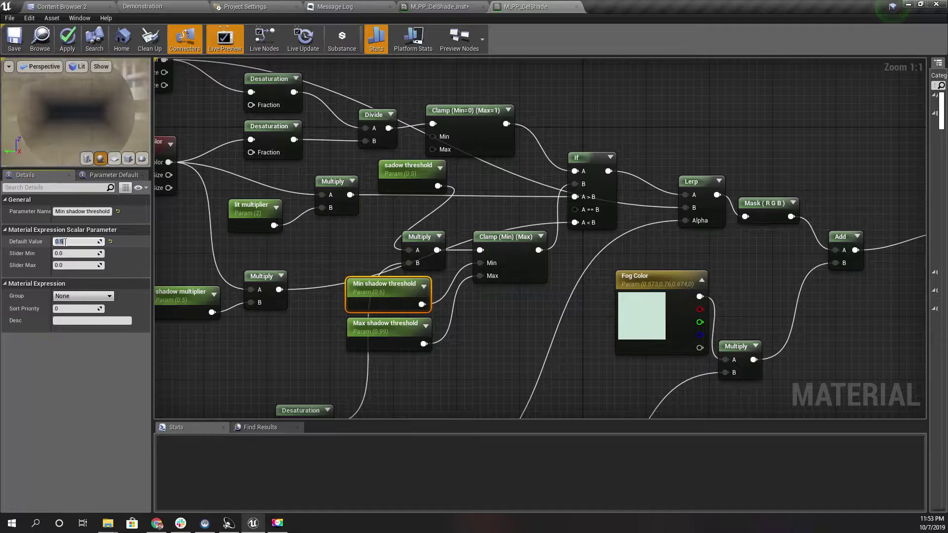
{"action": "left_click", "coordinate": [67, 39]}
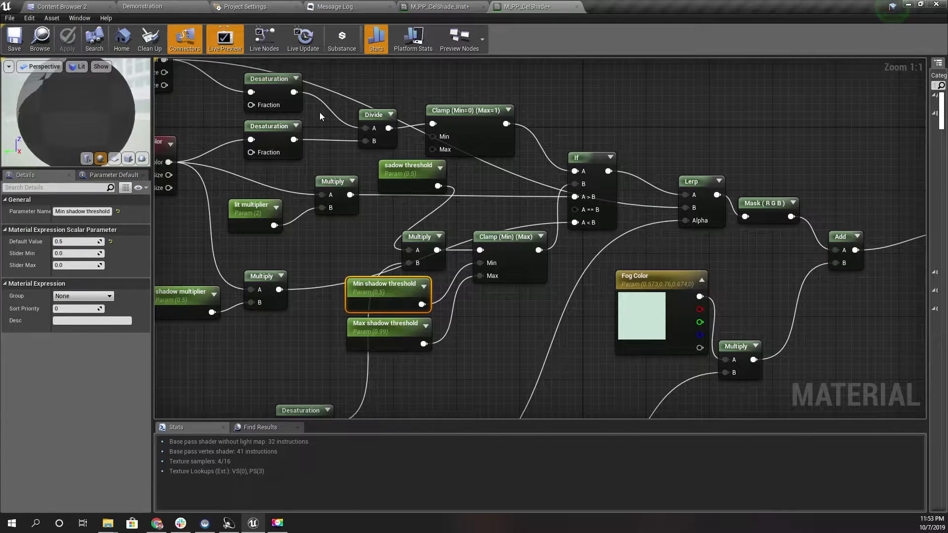
Float the M_PP_CelShade_Inst editor over the Demonstration level and enable its Max and Min shadow threshold overrides.
{"action": "left_click", "coordinate": [162, 6]}
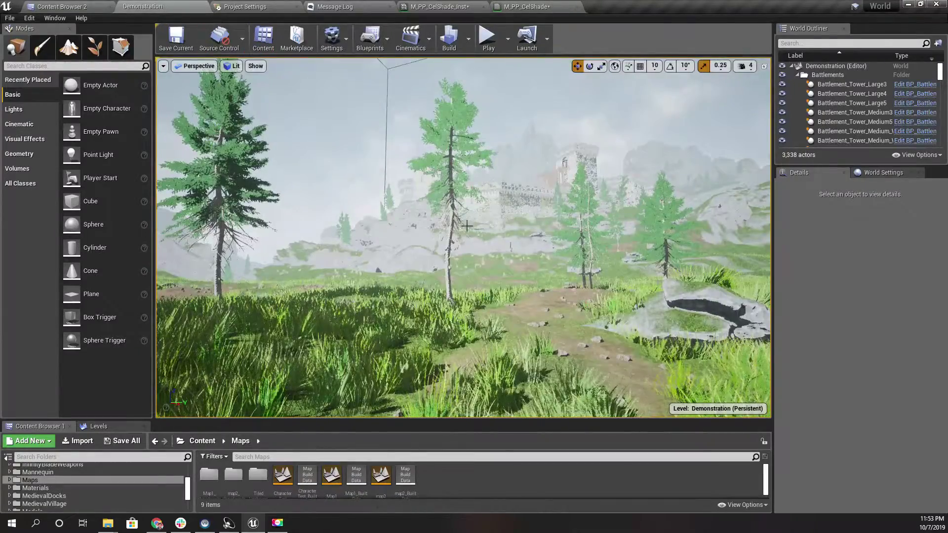
{"action": "mouse_move", "coordinate": [523, 246]}
{"action": "right_mouse_down"}
{"action": "mouse_move", "coordinate": [520, 225]}
{"action": "mouse_move", "coordinate": [530, 236]}
{"action": "right_mouse_up"}
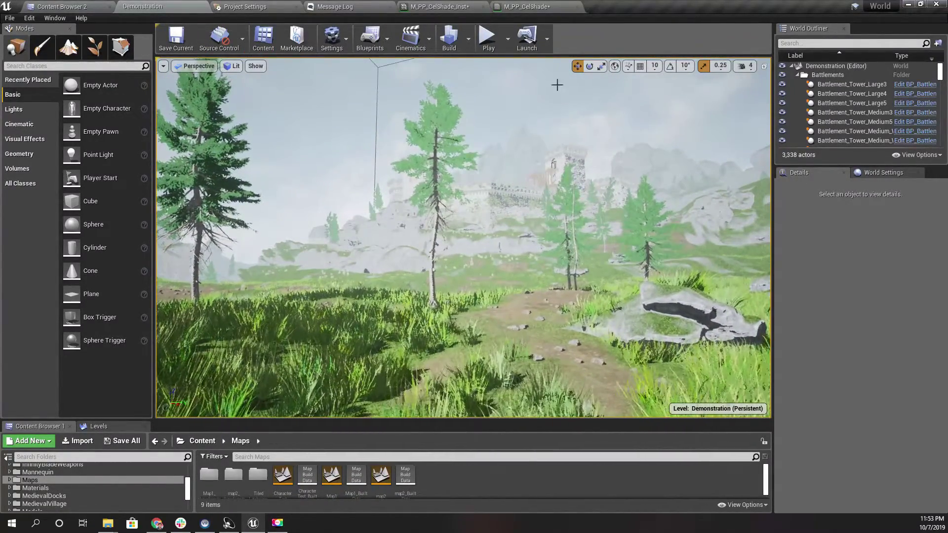
{"action": "left_click", "coordinate": [439, 7]}
{"action": "left_click_drag", "start_coordinate": [440, 6], "coordinate": [0, 224]}
{"action": "left_click", "coordinate": [148, 4]}
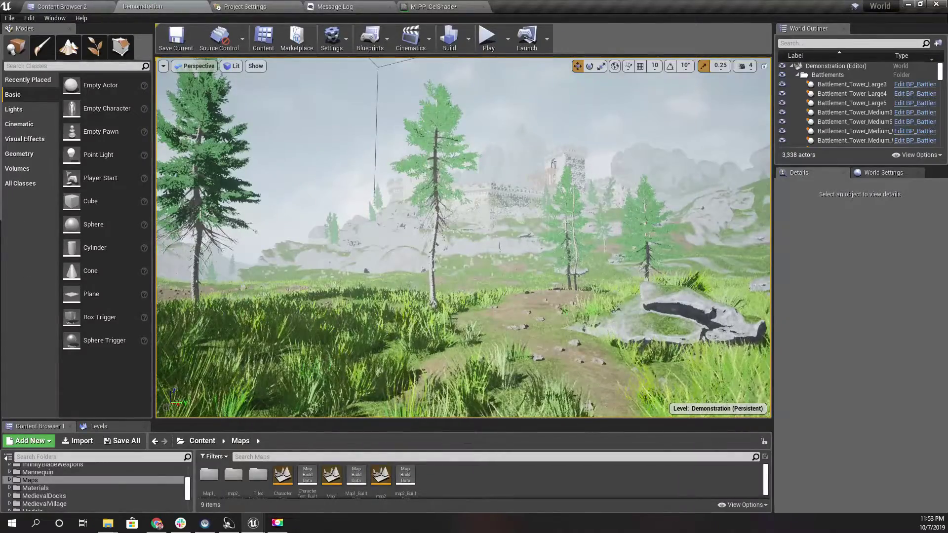
{"action": "left_click_drag", "start_coordinate": [0, 232], "coordinate": [815, 239]}
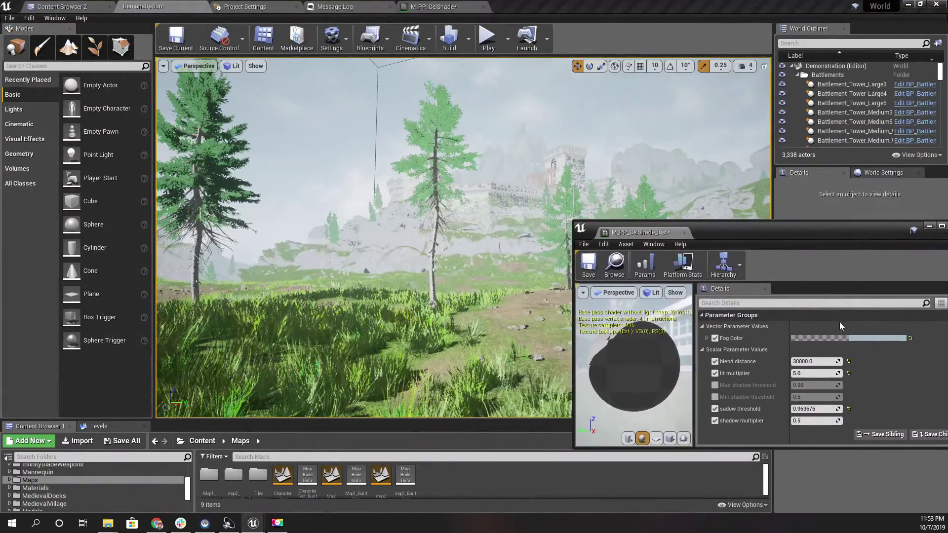
{"action": "left_click", "coordinate": [715, 385]}
{"action": "left_click", "coordinate": [715, 397]}
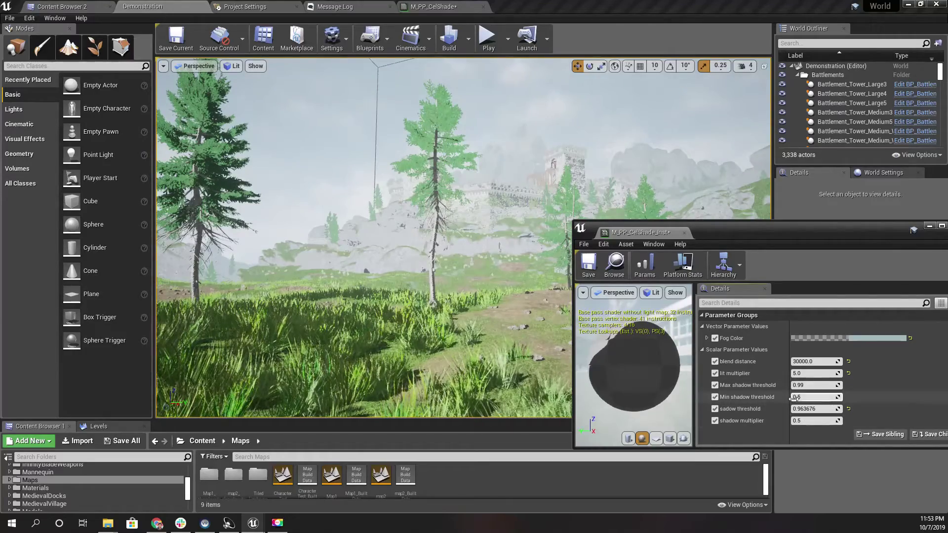
Try a higher Min shadow threshold in the instance and reset the Min and Max thresholds to their defaults.
{"action": "left_click_drag", "start_coordinate": [808, 398], "coordinate": [839, 398]}
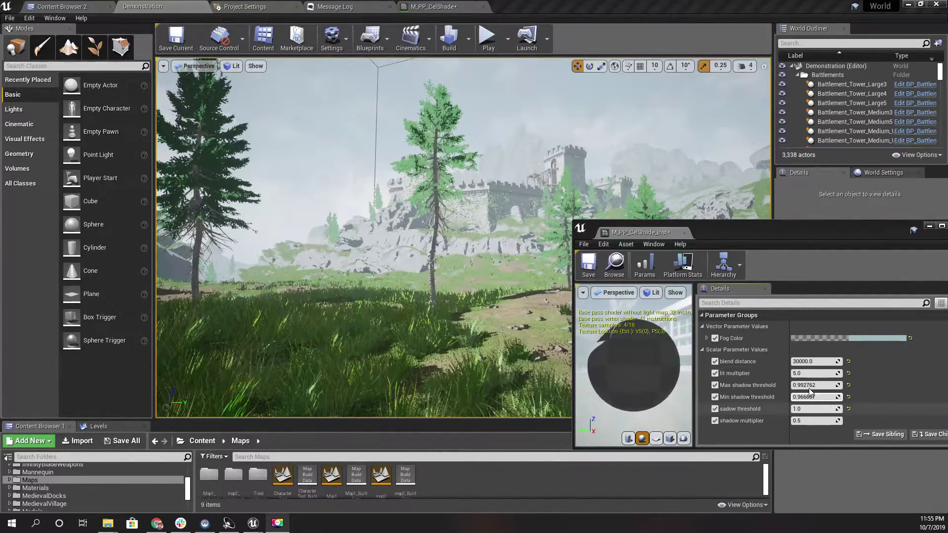
{"action": "left_click", "coordinate": [849, 397]}
{"action": "left_click", "coordinate": [849, 386]}
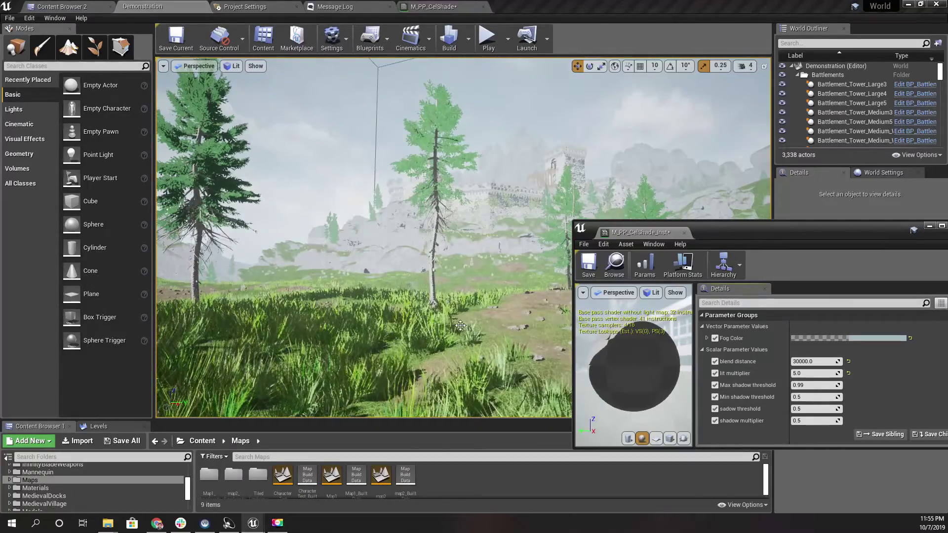
Try several sadow threshold values in the instance against the castle view and set the parameter to 5.0.
{"action": "right_click_drag", "start_coordinate": [460, 326], "coordinate": [475, 320]}
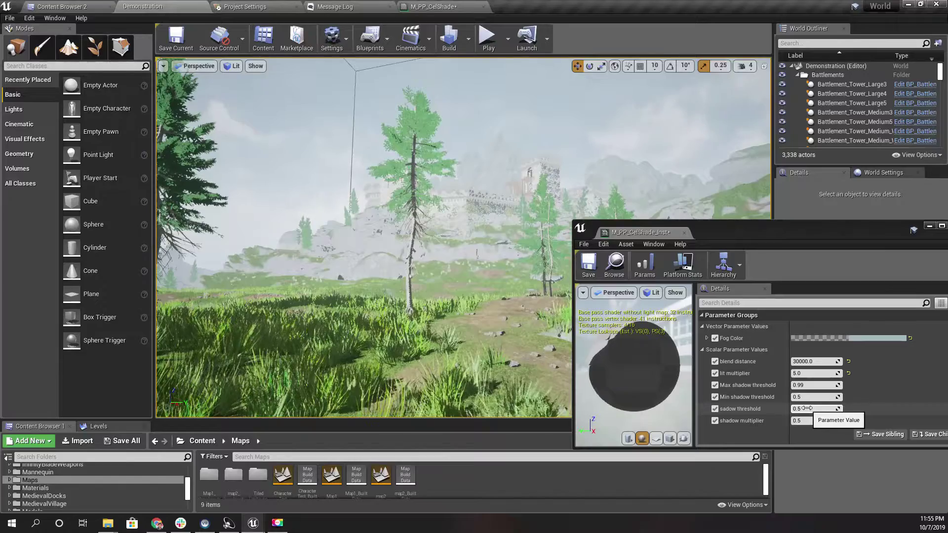
{"action": "left_click_drag", "start_coordinate": [807, 408], "coordinate": [839, 409]}
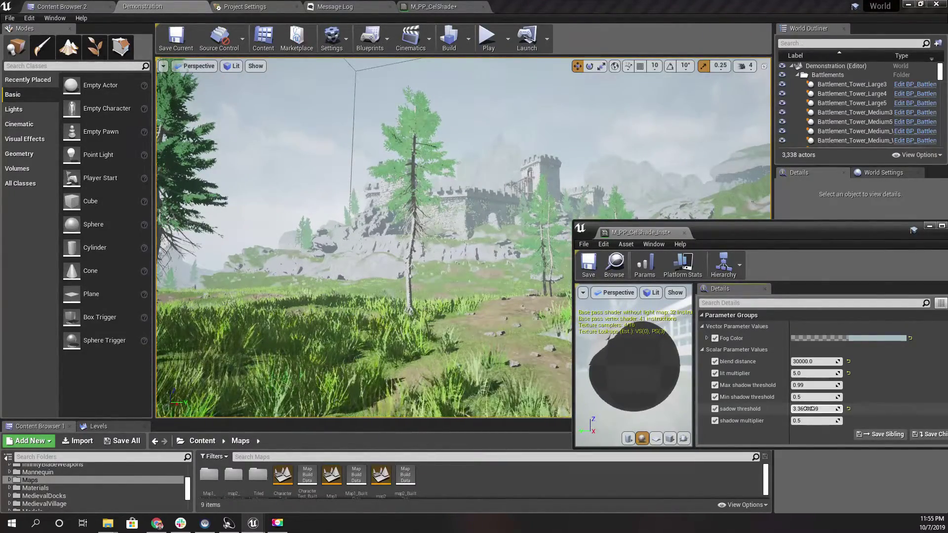
{"action": "mouse_move", "coordinate": [808, 409]}
{"action": "left_mouse_down"}
{"action": "mouse_move", "coordinate": [787, 408]}
{"action": "mouse_move", "coordinate": [807, 408]}
{"action": "left_mouse_up"}
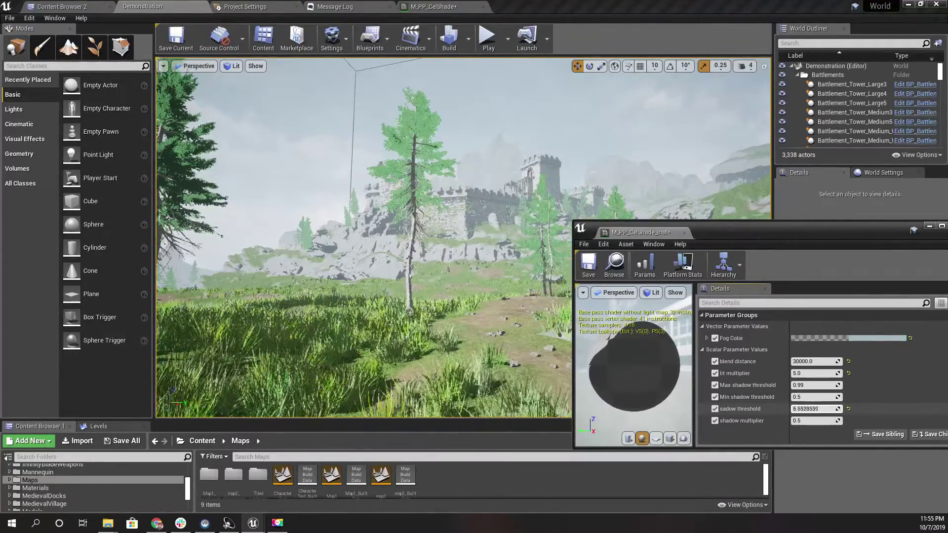
{"action": "left_click_drag", "start_coordinate": [807, 408], "coordinate": [795, 408]}
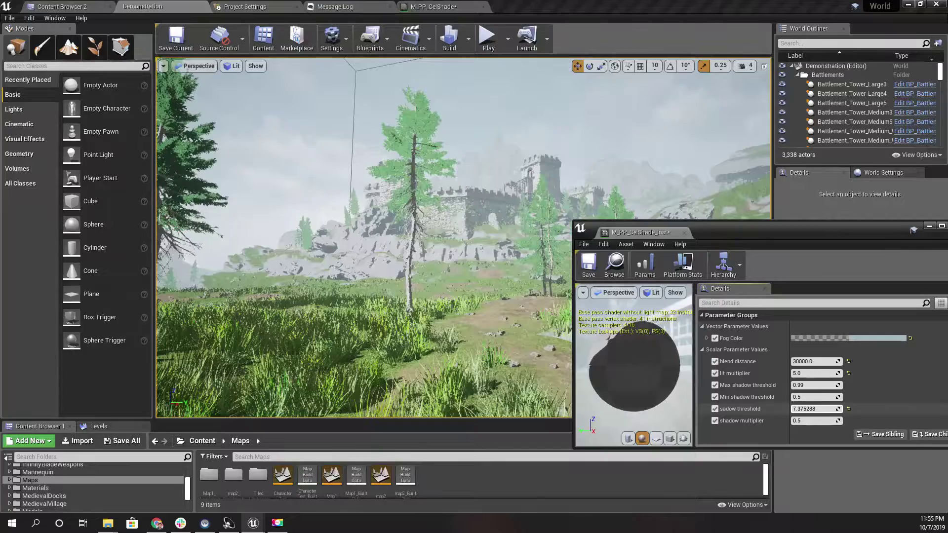
{"action": "left_click", "coordinate": [806, 408]}
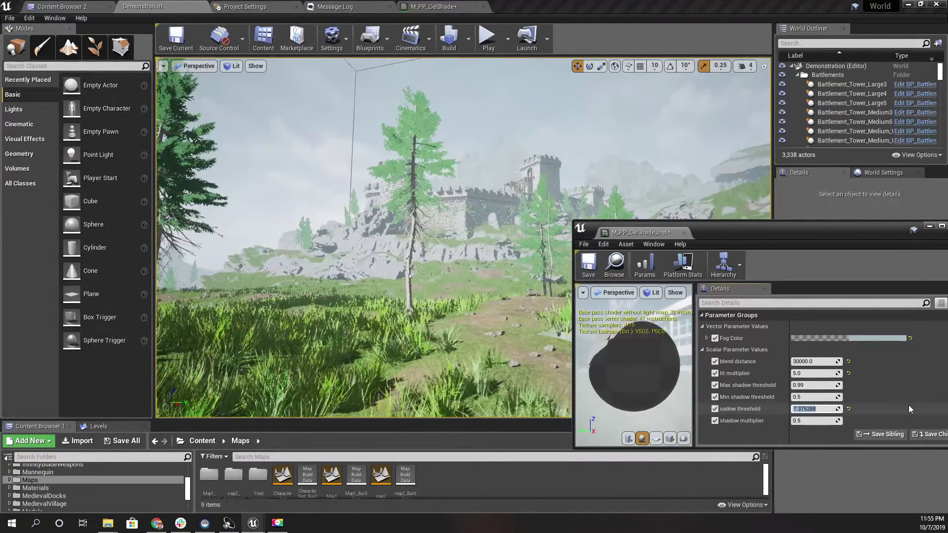
{"action": "type", "text": "5.0"}
{"action": "key", "text": "Return"}
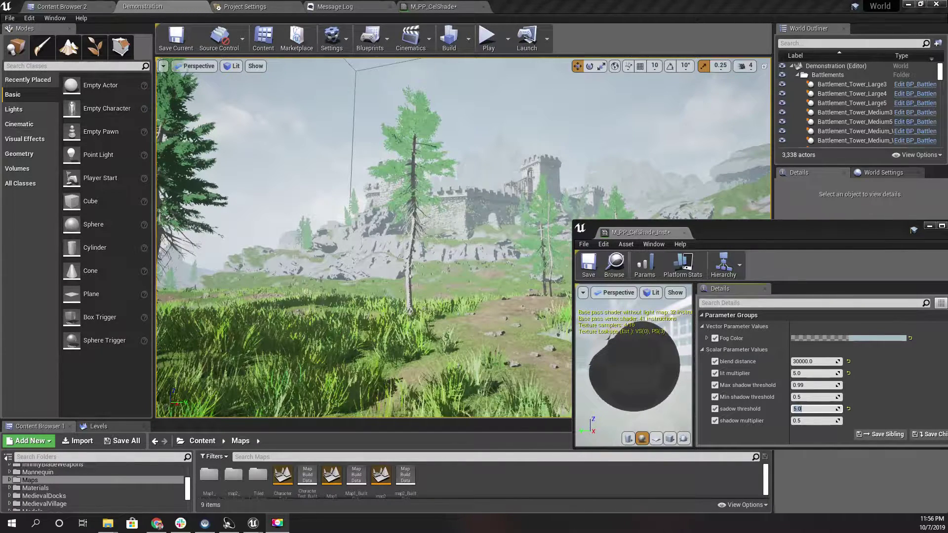
Fly through the level toward the castle and examine how the shadows change with distance.
{"action": "right_click_drag", "start_coordinate": [483, 194], "coordinate": [598, 151]}
{"action": "key", "text": "w"}
{"action": "key", "text": "w"}
{"action": "key", "text": "w"}
{"action": "key", "text": "w"}
{"action": "key", "text": "w"}
{"action": "key", "text": "w"}
{"action": "key", "text": "w"}
{"action": "key", "text": "w"}
{"action": "key", "text": "s"}
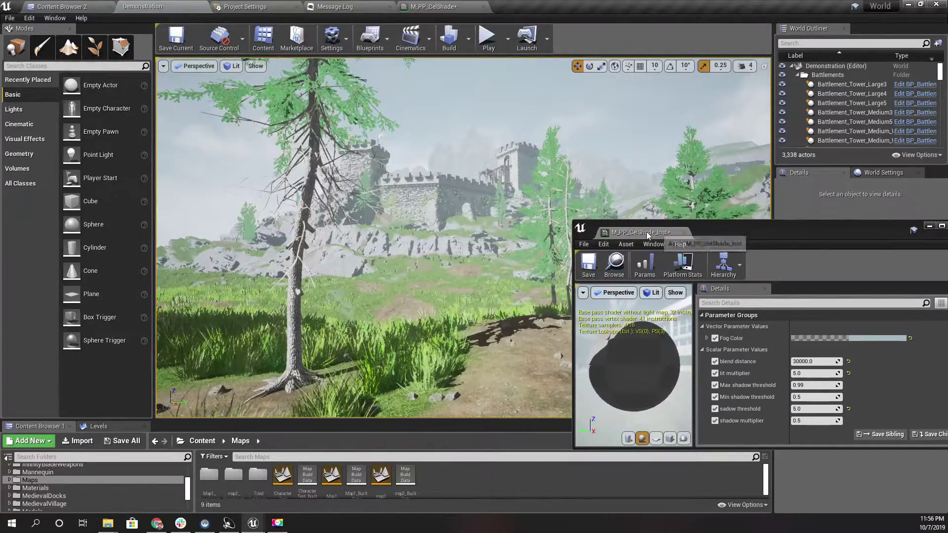
Dock the material instance editor back into the main window and return to the Demonstration level.
{"action": "left_click_drag", "start_coordinate": [640, 232], "coordinate": [556, 4]}
{"action": "left_click", "coordinate": [198, 6]}
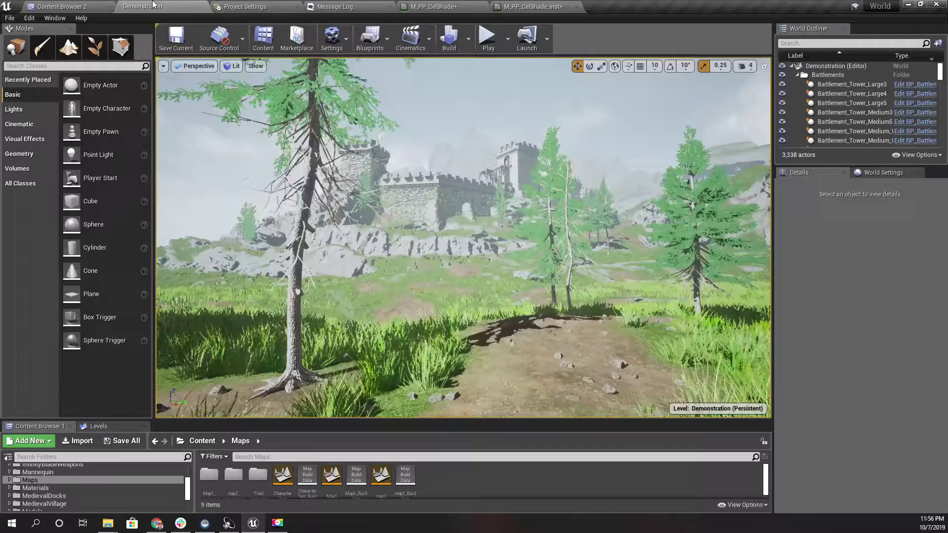
{"action": "left_click_drag", "start_coordinate": [562, 262], "coordinate": [547, 263]}
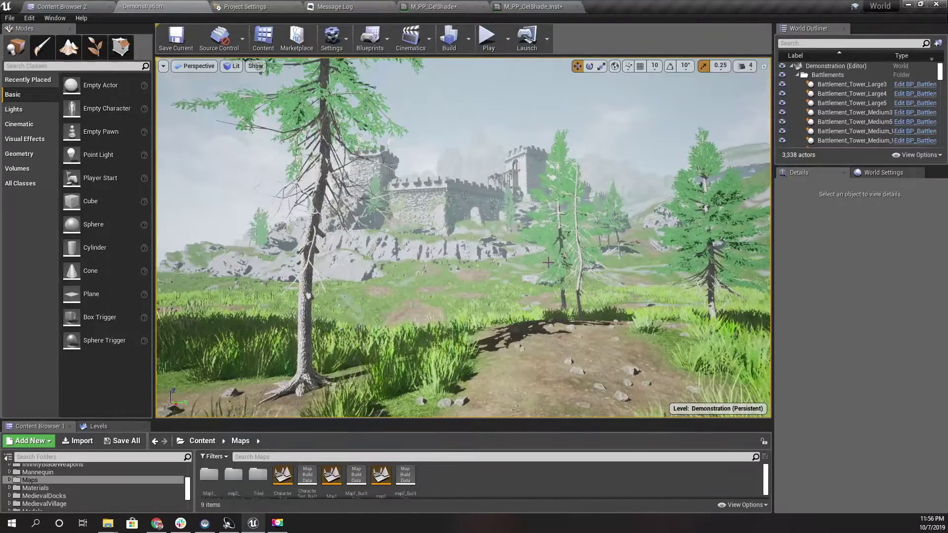
{"action": "left_click", "coordinate": [444, 6]}
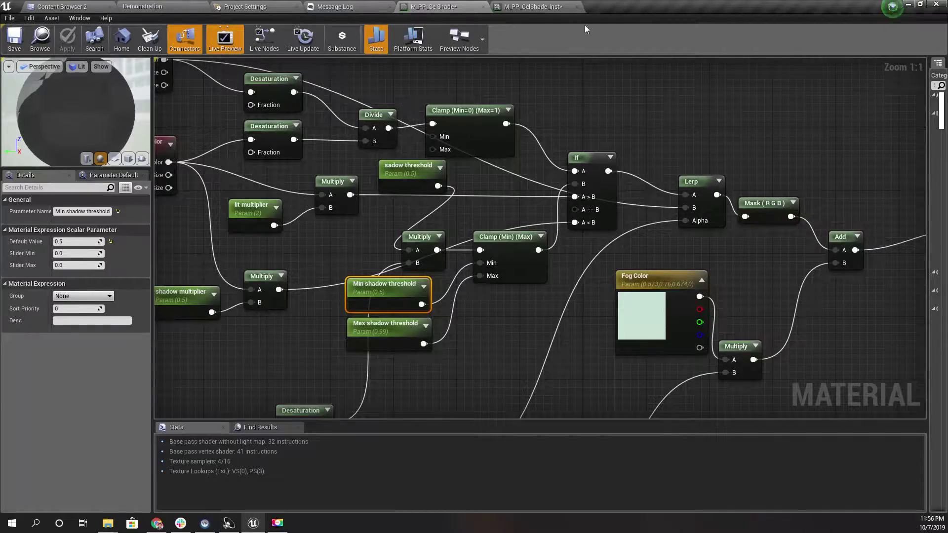
{"action": "left_click", "coordinate": [163, 6]}
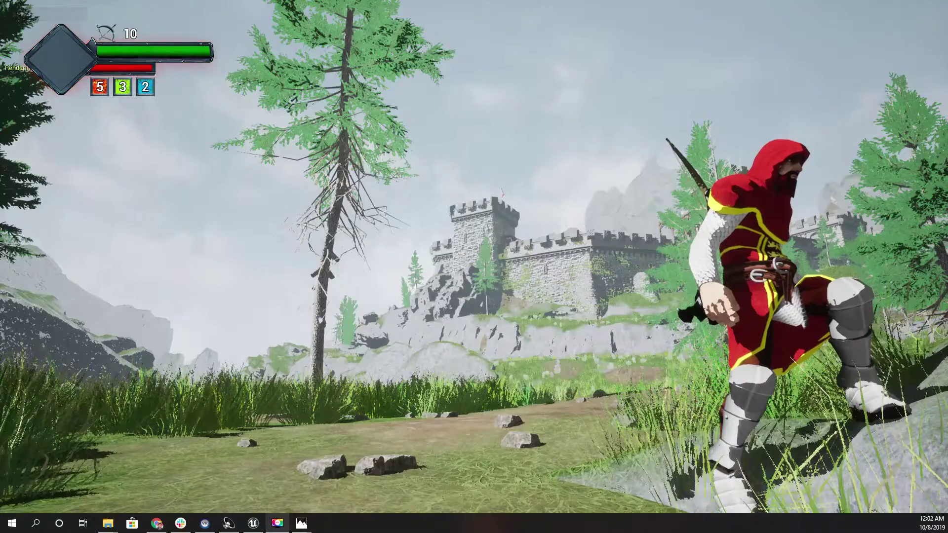
End the full-screen play session and inspect the cel-shaded castle scene in the normal-size level viewport.
{"action": "left_click", "coordinate": [416, 384]}
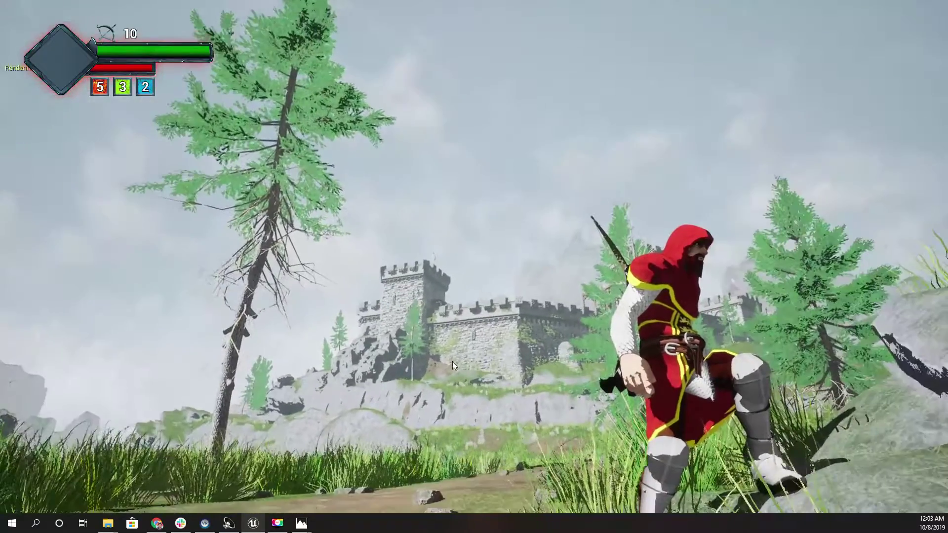
{"action": "key", "text": "Escape"}
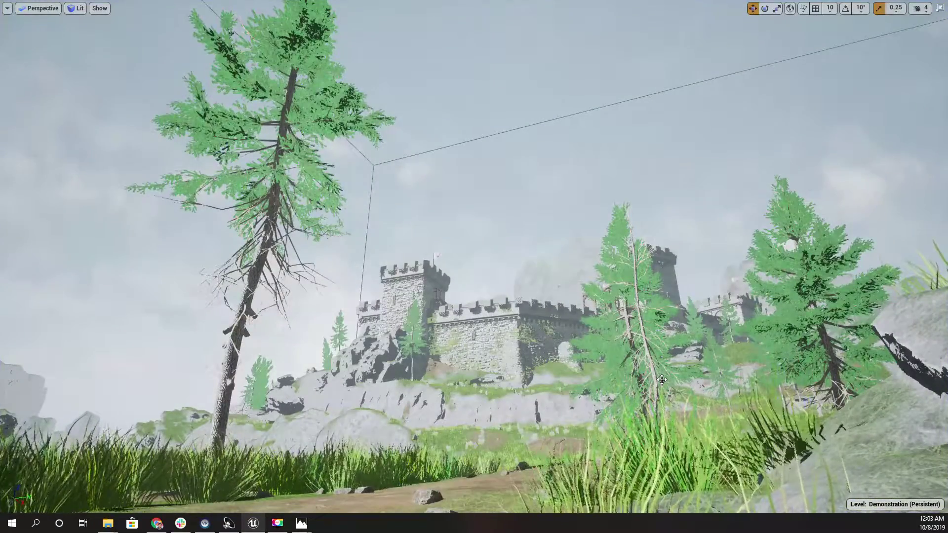
{"action": "key", "text": "F11"}
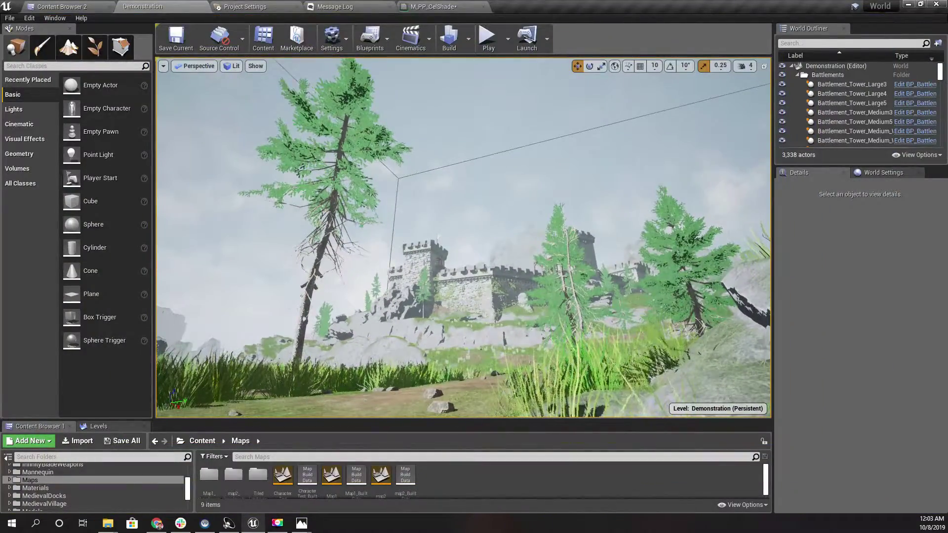
{"action": "right_click_drag", "start_coordinate": [464, 237], "coordinate": [430, 346]}
{"action": "key", "text": "w"}
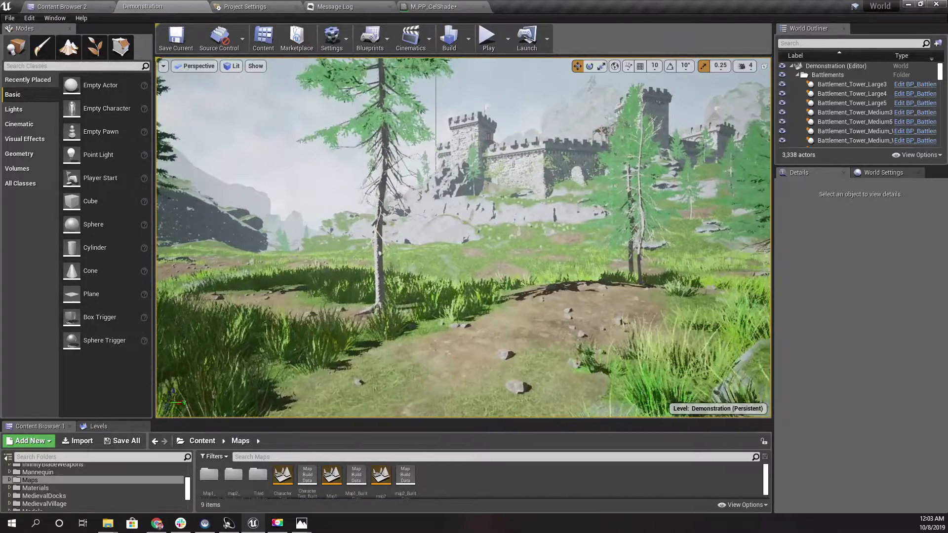
{"action": "right_click_drag", "start_coordinate": [461, 229], "coordinate": [478, 217]}
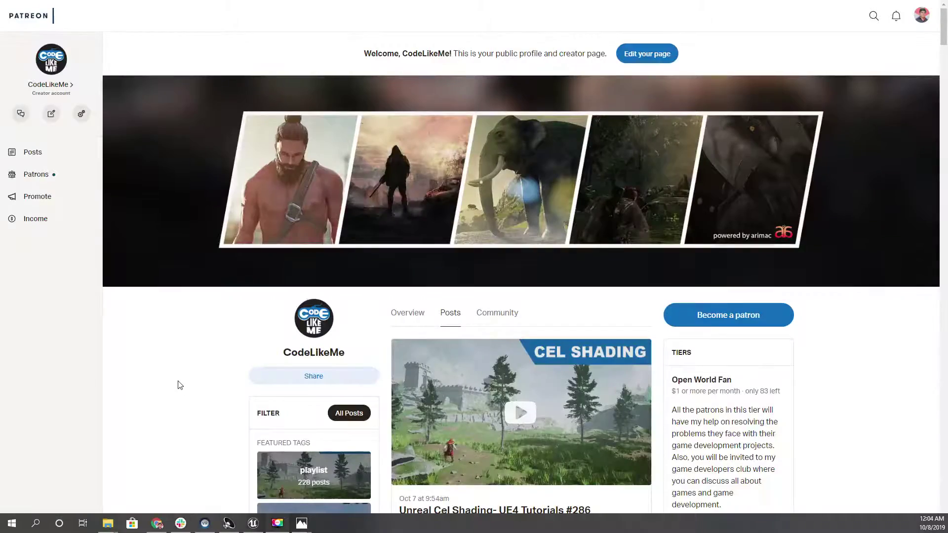
Look through the posts and membership tiers on the CodeLikeMe Patreon page.
{"action": "scroll", "coordinate": [179, 385], "scroll_direction": "down", "scroll_amount": 4}
{"action": "scroll", "coordinate": [180, 384], "scroll_direction": "up", "scroll_amount": 4}
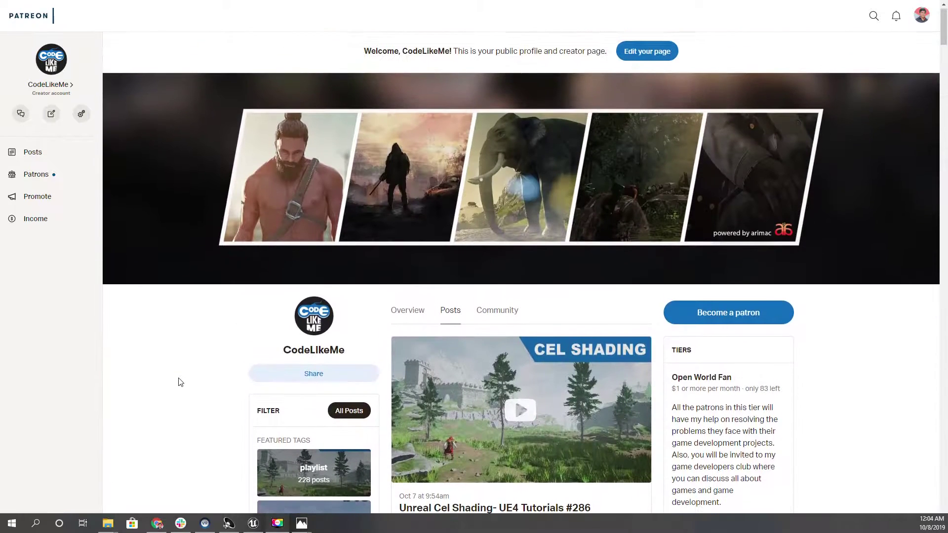
{"action": "scroll", "coordinate": [180, 383], "scroll_direction": "down", "scroll_amount": 5}
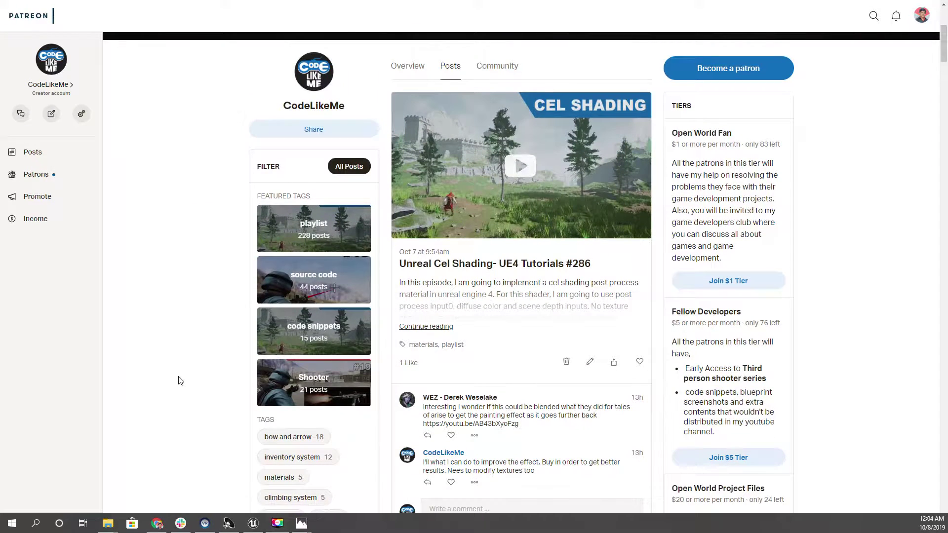
{"action": "scroll", "coordinate": [179, 380], "scroll_direction": "down", "scroll_amount": 1}
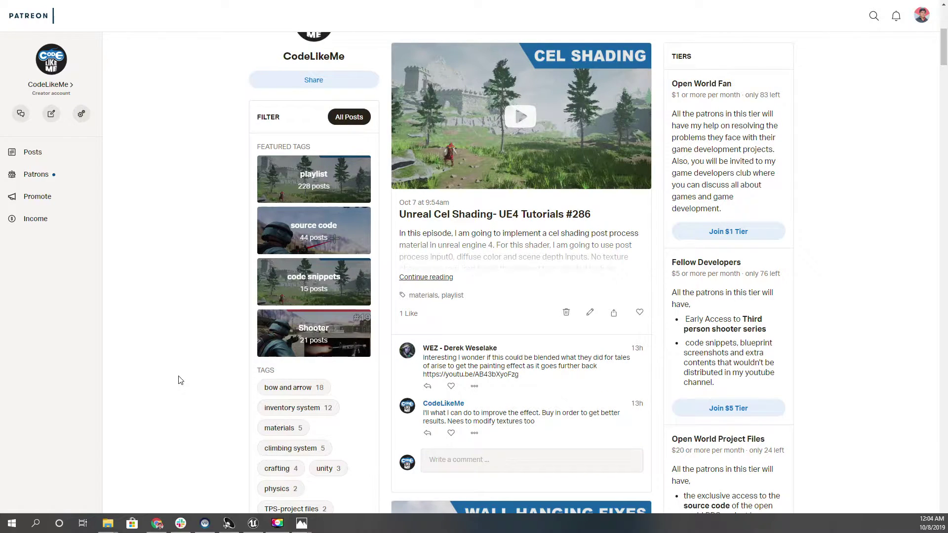
{"action": "scroll", "coordinate": [178, 380], "scroll_direction": "down", "scroll_amount": 3}
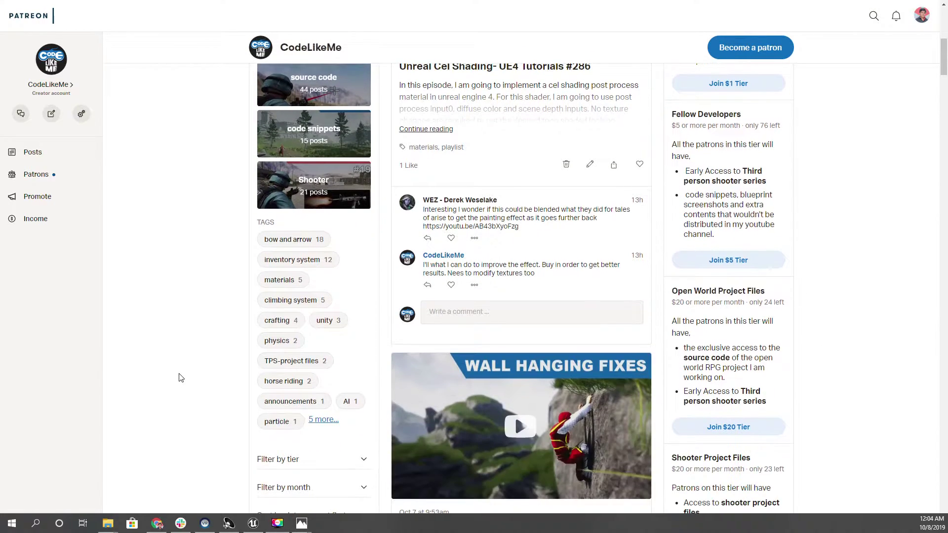